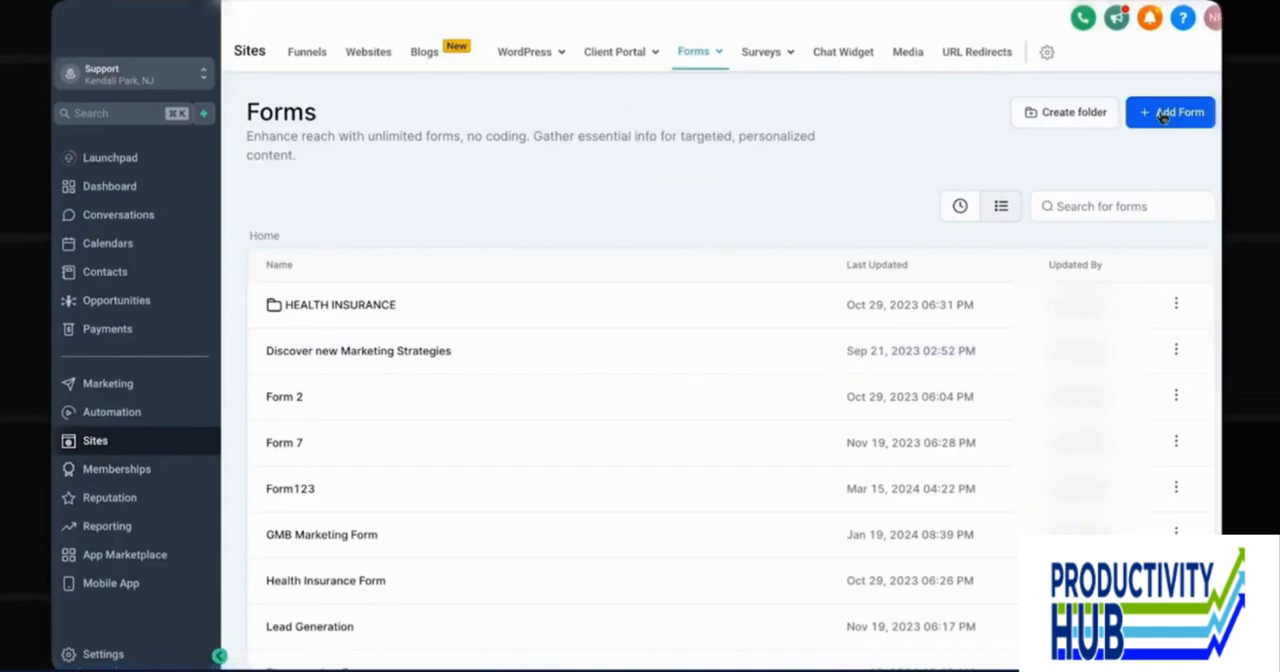
Create a new form and name it "Donation Form".
{"action": "left_click", "coordinate": [1164, 117]}
{"action": "left_click", "coordinate": [1127, 150]}
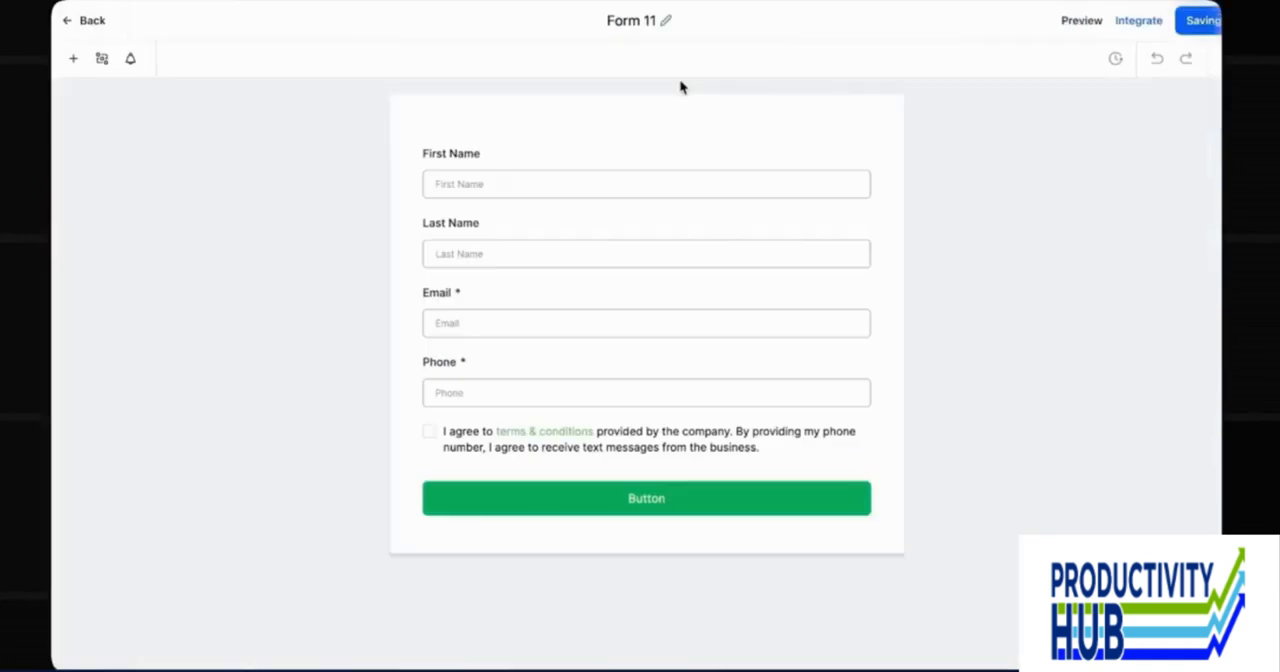
{"action": "left_click", "coordinate": [627, 15]}
{"action": "type", "text": "Donation Form"}
{"action": "key", "text": "Return"}
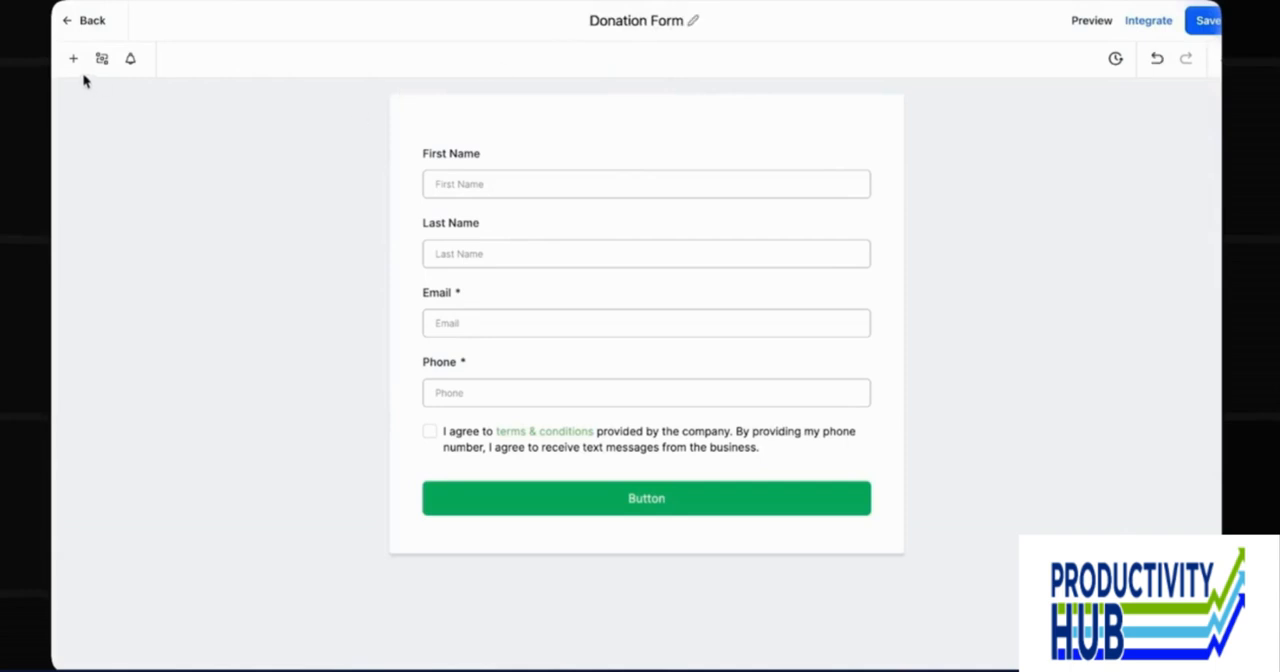
Add a Payment element to the form directly below the First Name field.
{"action": "left_click", "coordinate": [73, 59]}
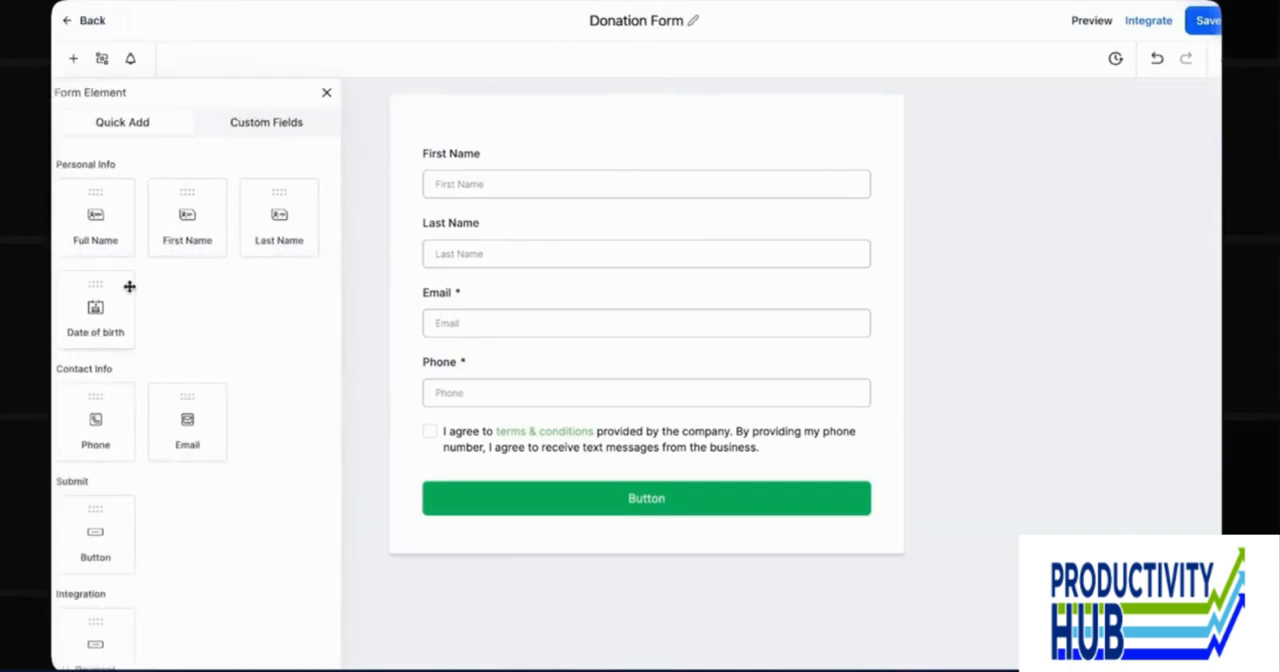
{"action": "scroll", "coordinate": [128, 285], "scroll_direction": "down", "scroll_amount": 4}
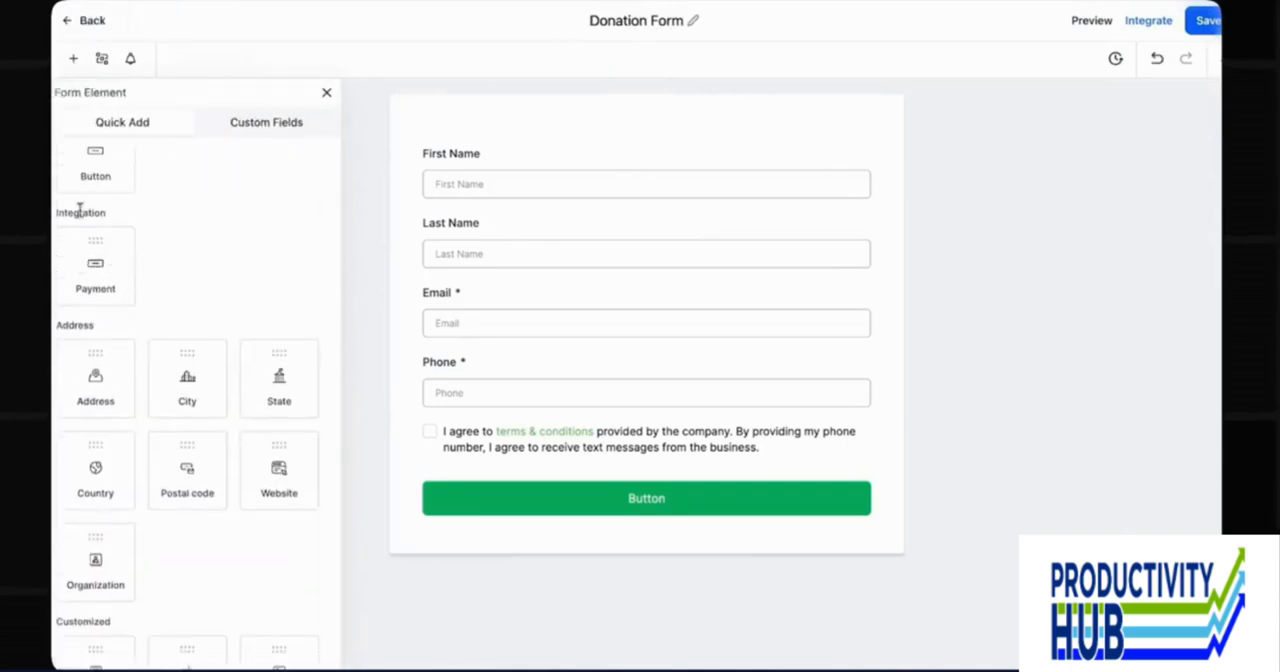
{"action": "scroll", "coordinate": [129, 287], "scroll_direction": "up", "scroll_amount": 1}
{"action": "scroll", "coordinate": [129, 287], "scroll_direction": "down", "scroll_amount": 1}
{"action": "left_click_drag", "start_coordinate": [111, 267], "coordinate": [471, 238]}
{"action": "scroll", "coordinate": [586, 391], "scroll_direction": "down", "scroll_amount": 2}
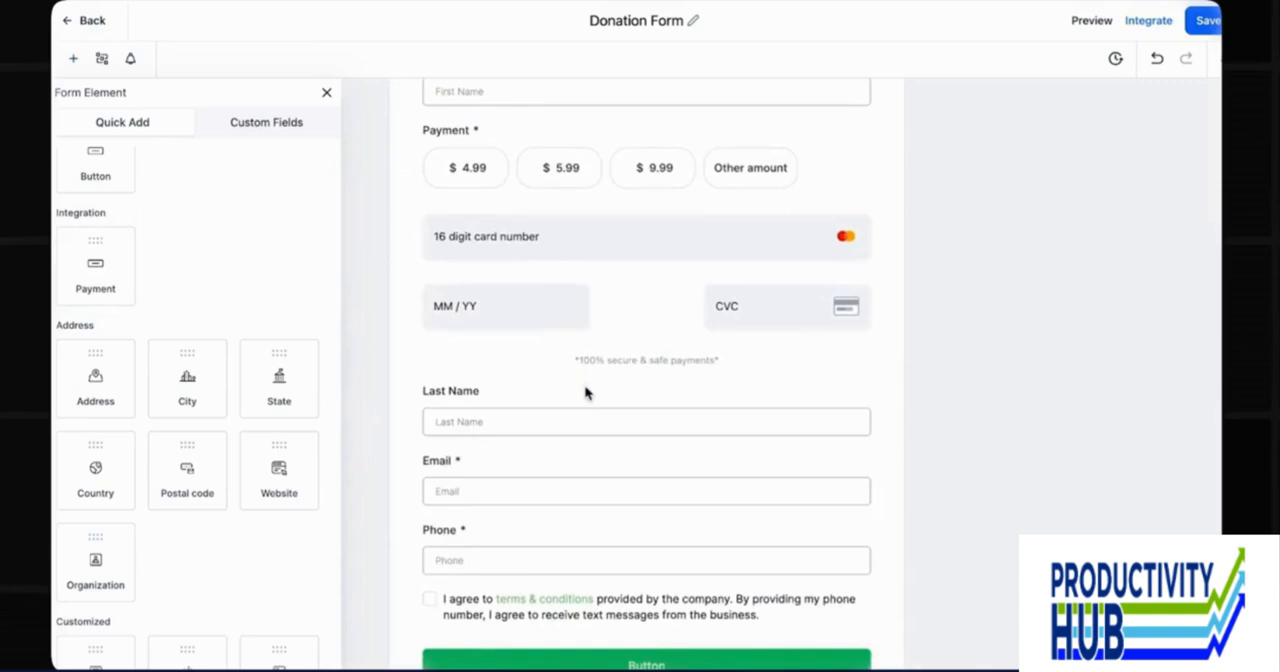
Remove the Last Name and Phone fields from the form, and move the Email field above the payment section.
{"action": "left_click", "coordinate": [588, 399]}
{"action": "left_click", "coordinate": [868, 385]}
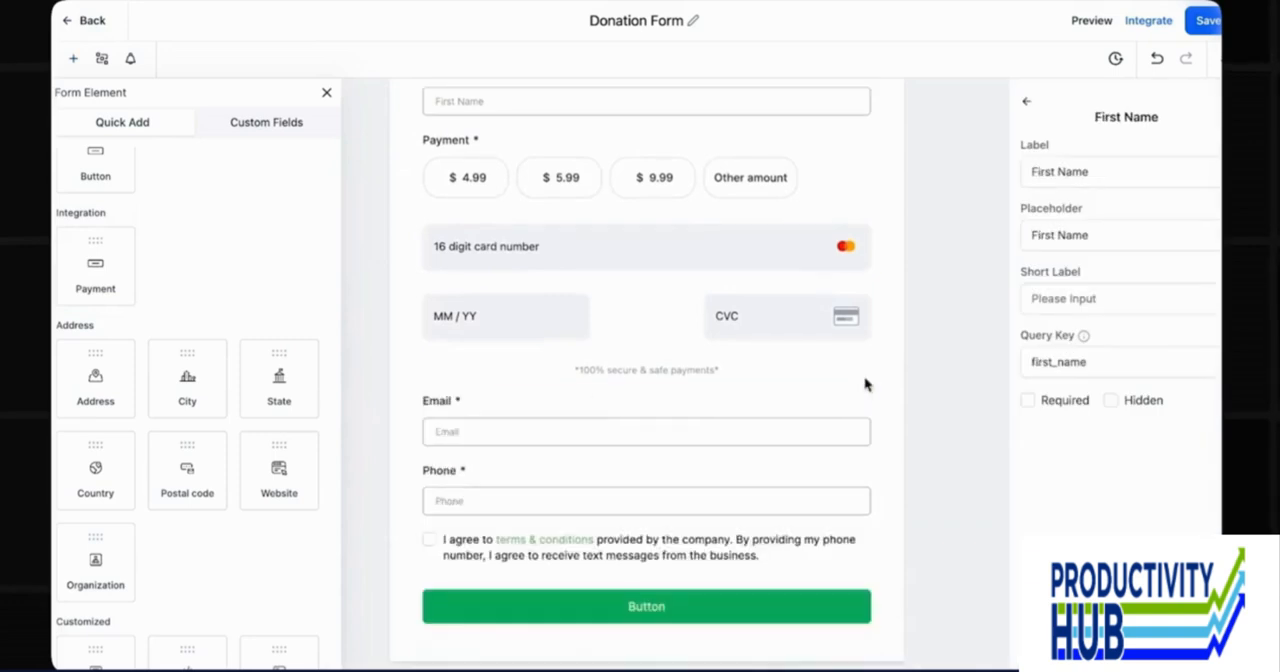
{"action": "left_click", "coordinate": [848, 478]}
{"action": "left_click", "coordinate": [869, 459]}
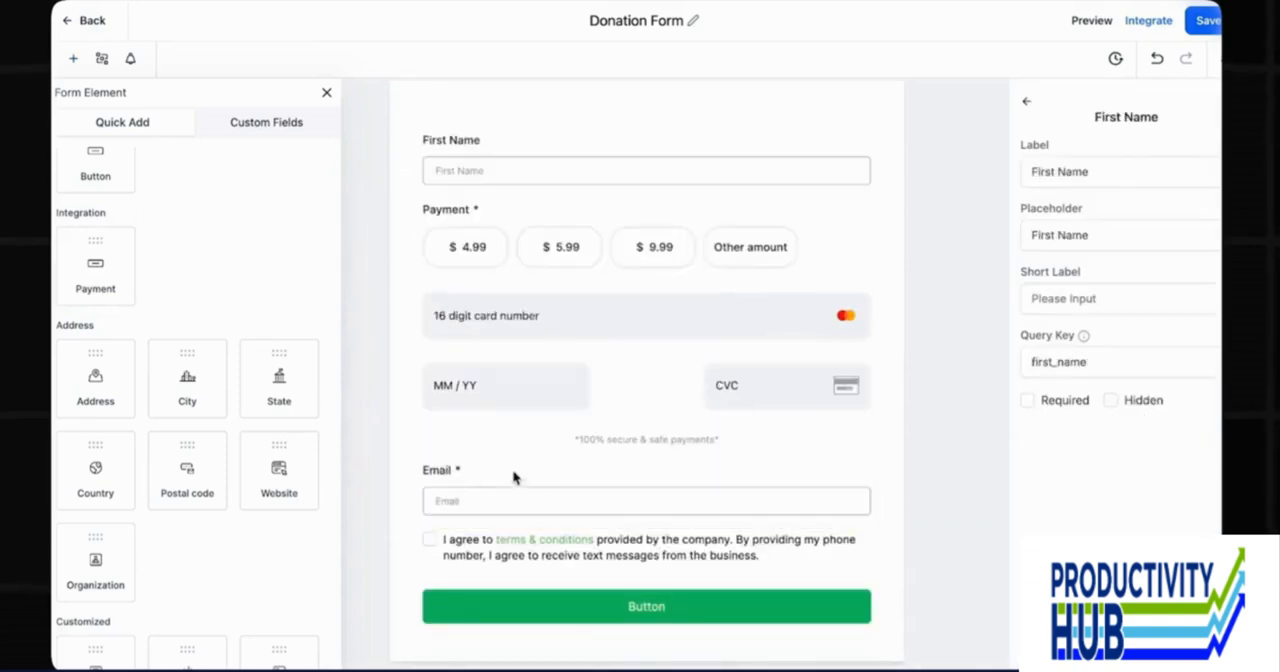
{"action": "left_click_drag", "start_coordinate": [517, 477], "coordinate": [520, 209]}
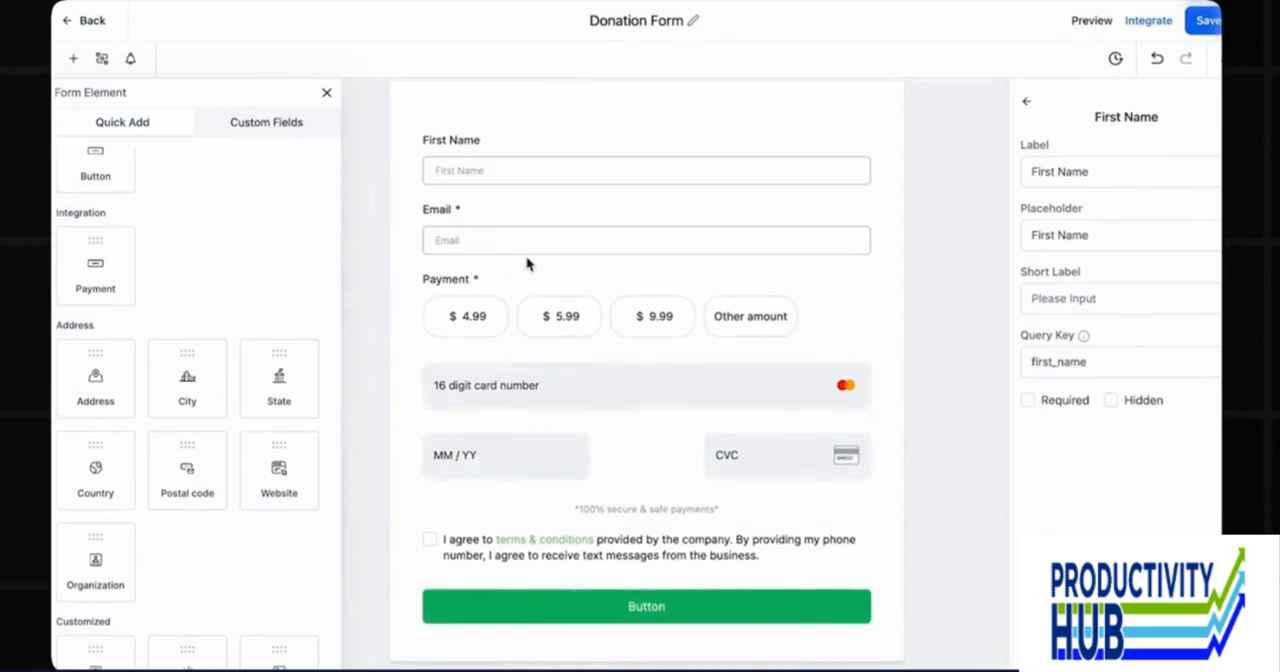
Switch the payment element to live mode and set its label to "Donate for [insert the cause]".
{"action": "left_click", "coordinate": [485, 298]}
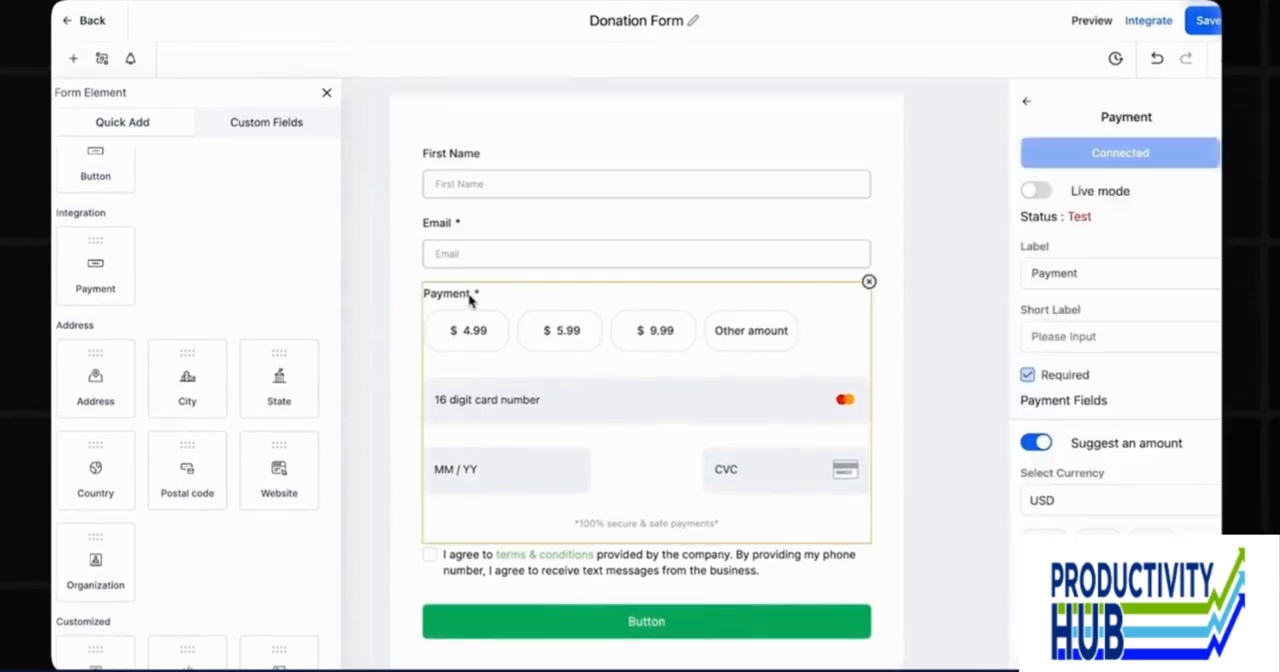
{"action": "left_click", "coordinate": [1042, 196]}
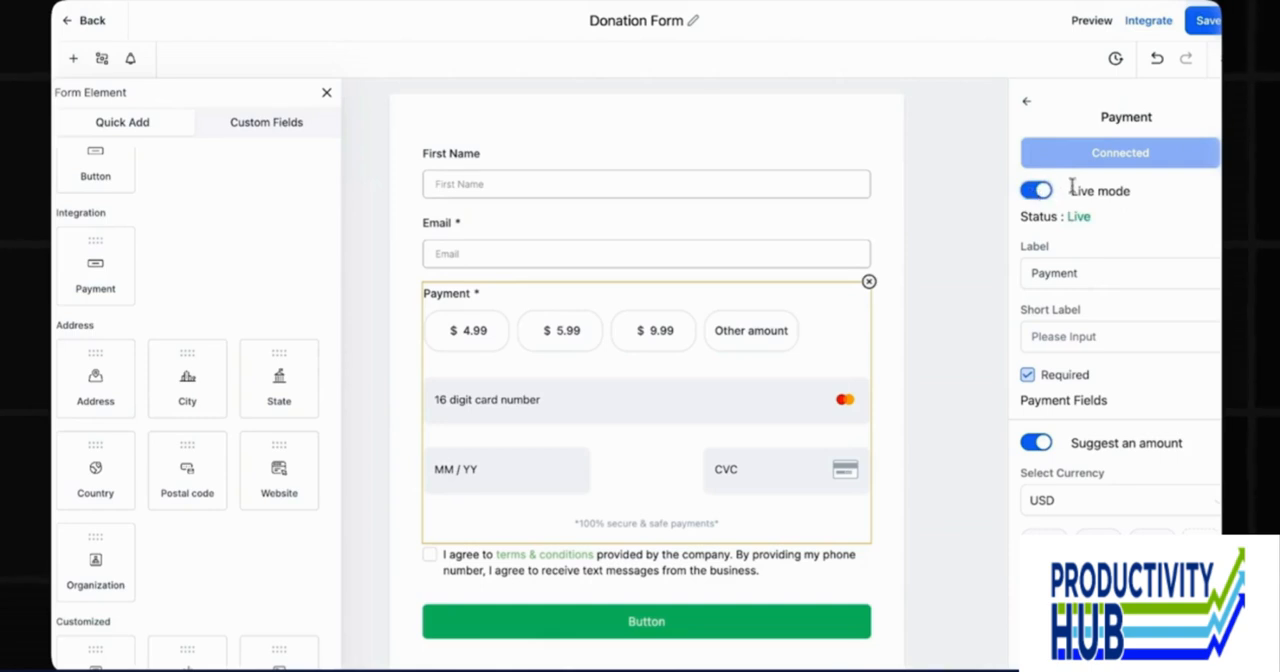
{"action": "scroll", "coordinate": [1080, 220], "scroll_direction": "down", "scroll_amount": 1}
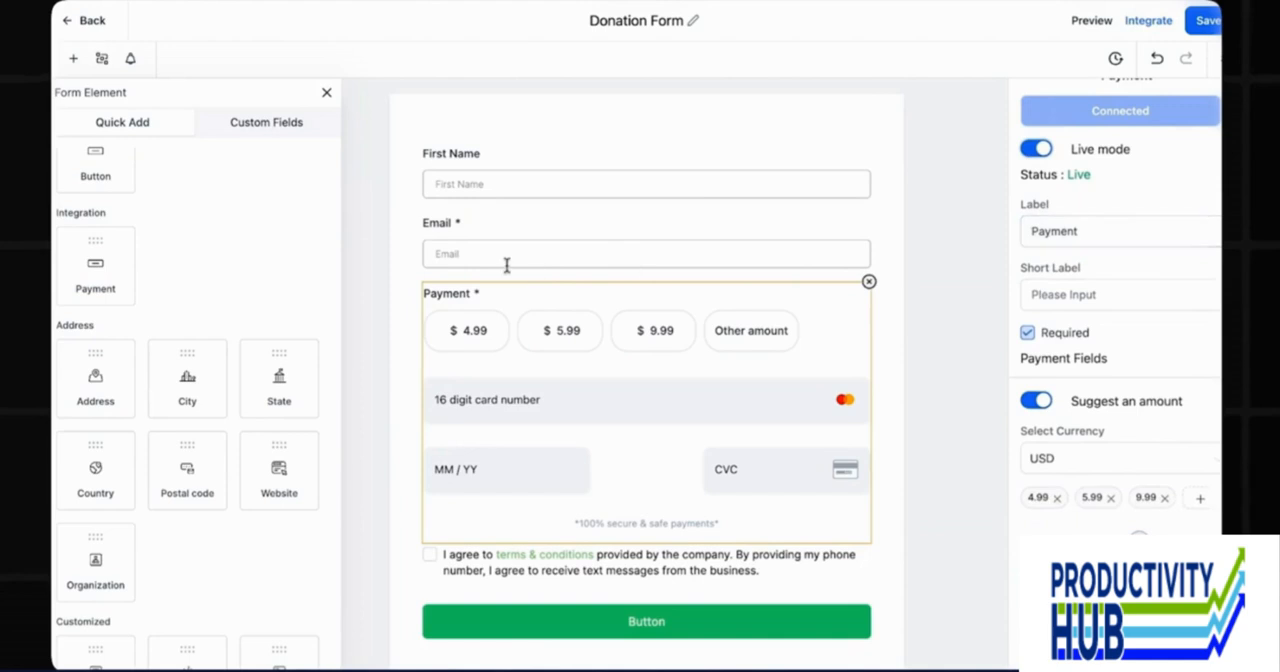
{"action": "double_click", "coordinate": [1100, 231]}
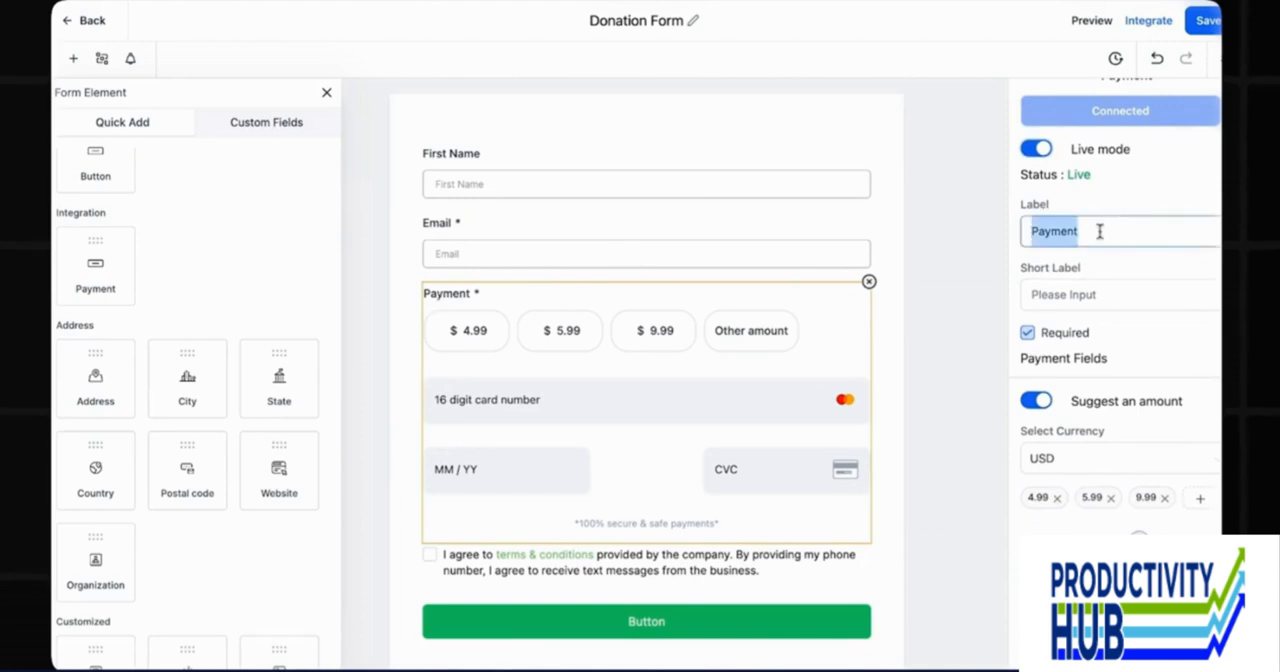
{"action": "type", "text": "Donate"}
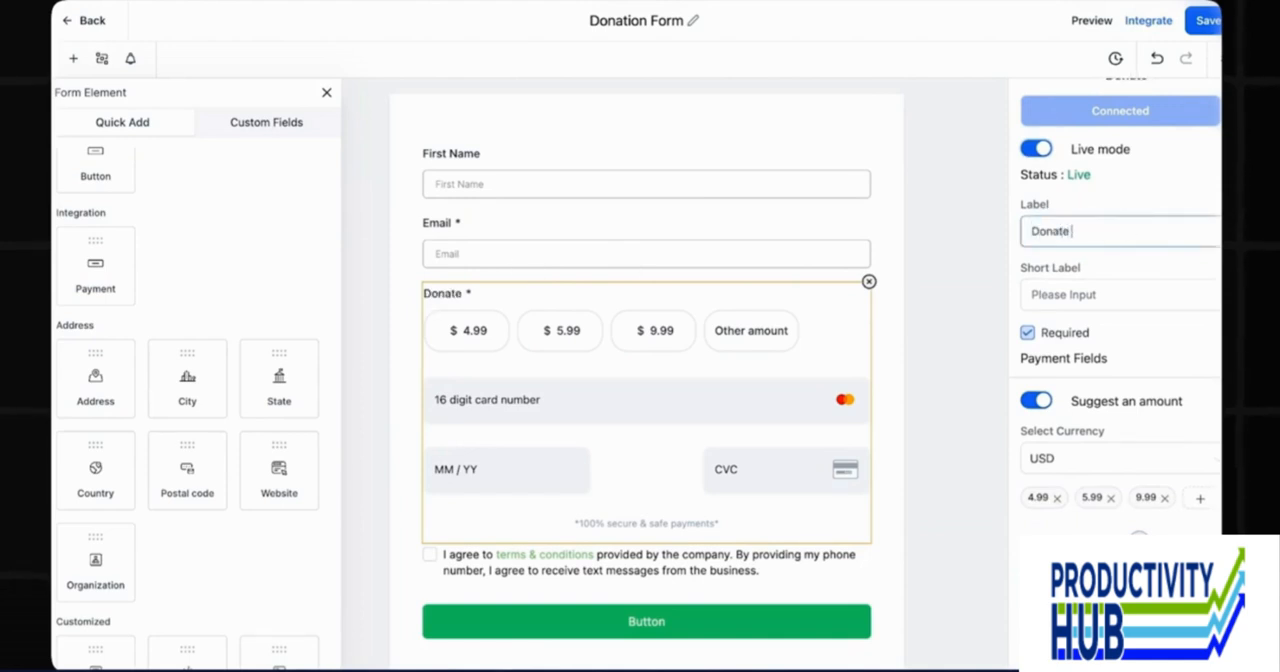
{"action": "type", "text": " for [insert th"}
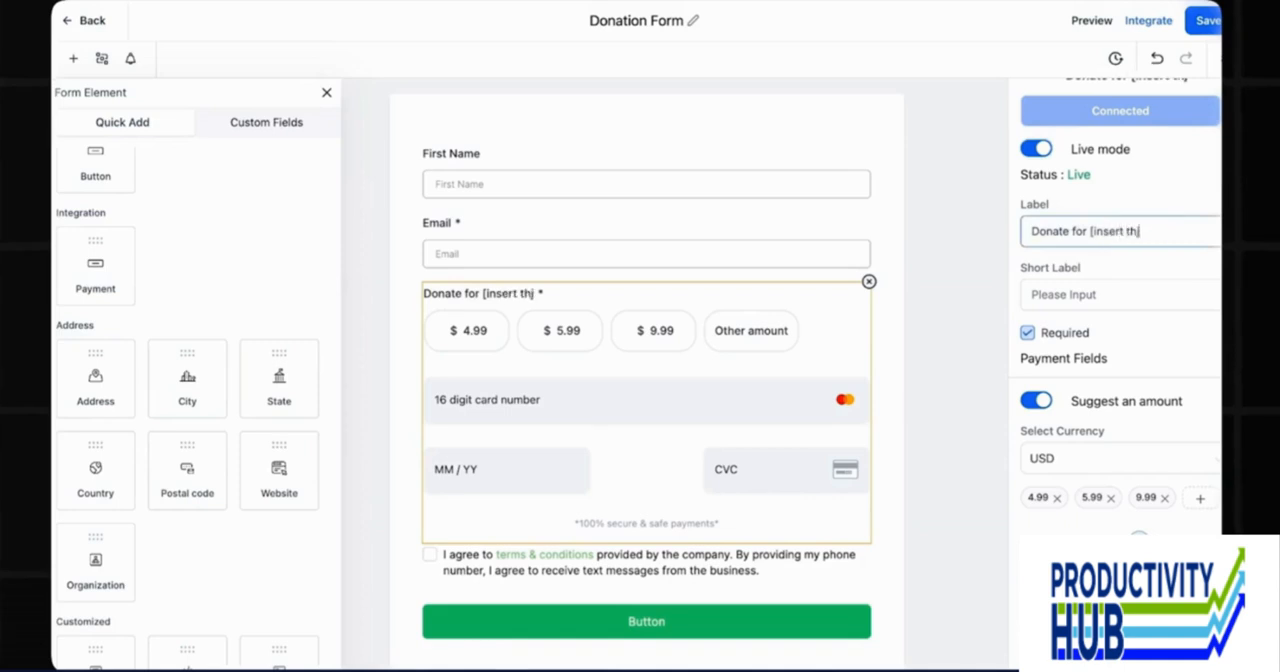
{"action": "type", "text": "e cause]"}
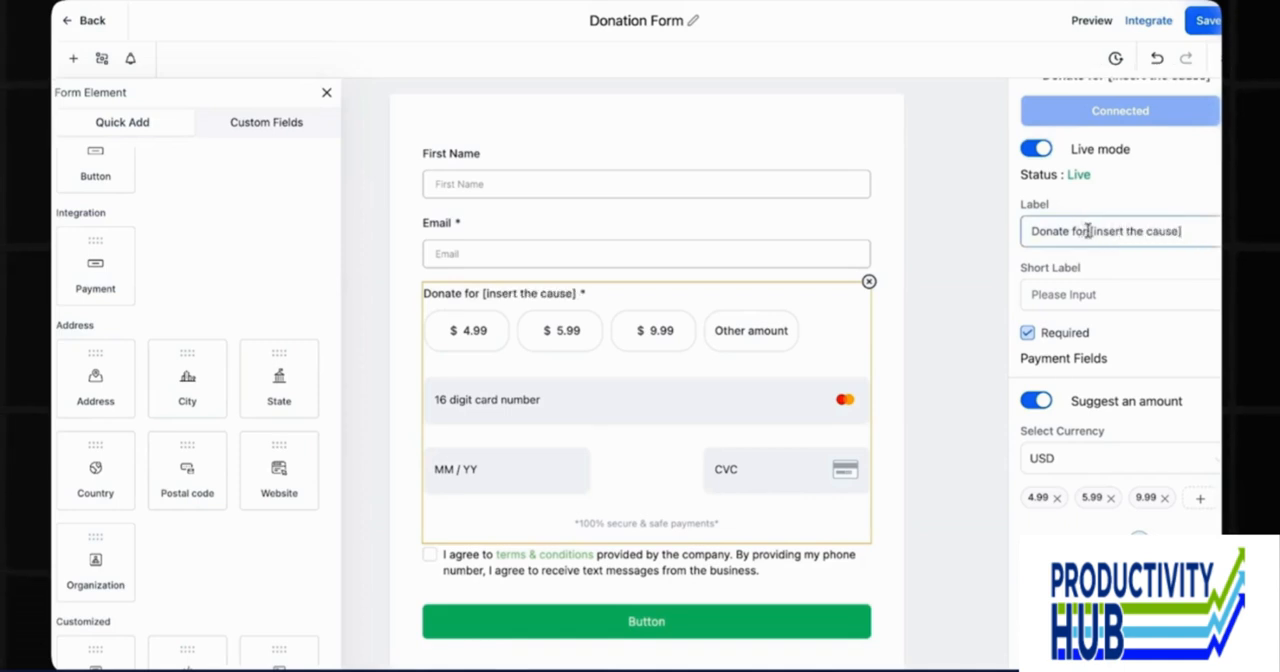
{"action": "left_click_drag", "start_coordinate": [1088, 230], "coordinate": [1182, 231]}
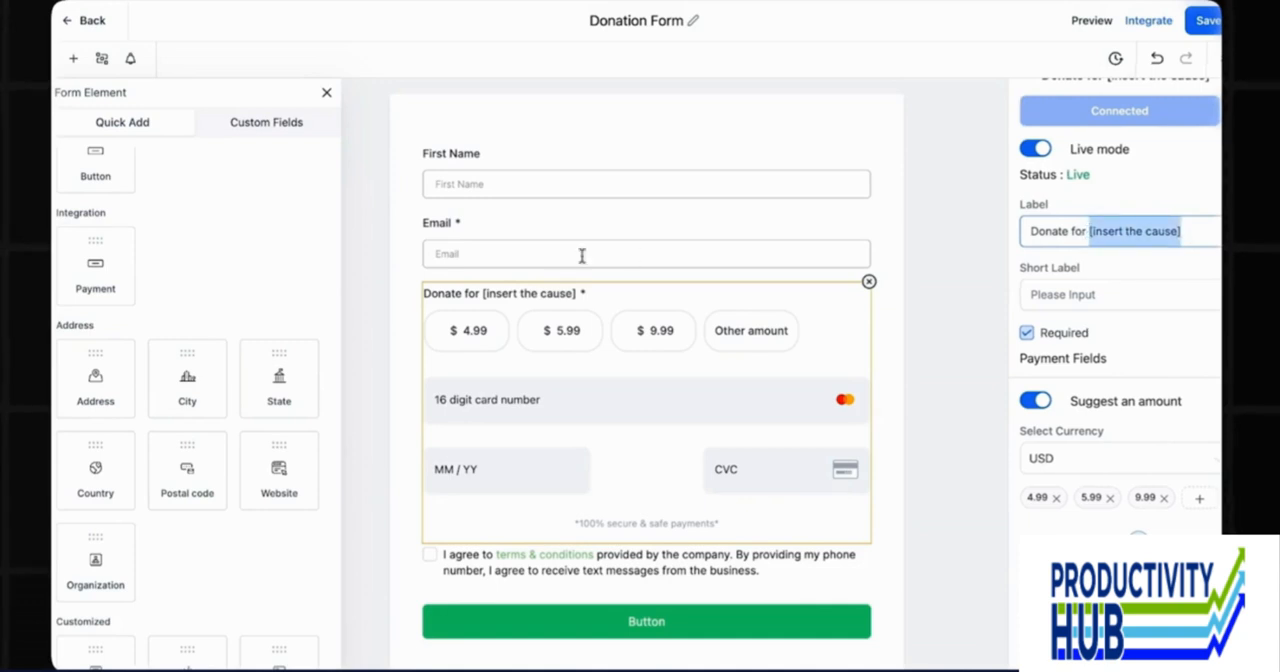
Set the payment element's short label to "Your contribution will help us save [details here]".
{"action": "left_click", "coordinate": [1048, 296]}
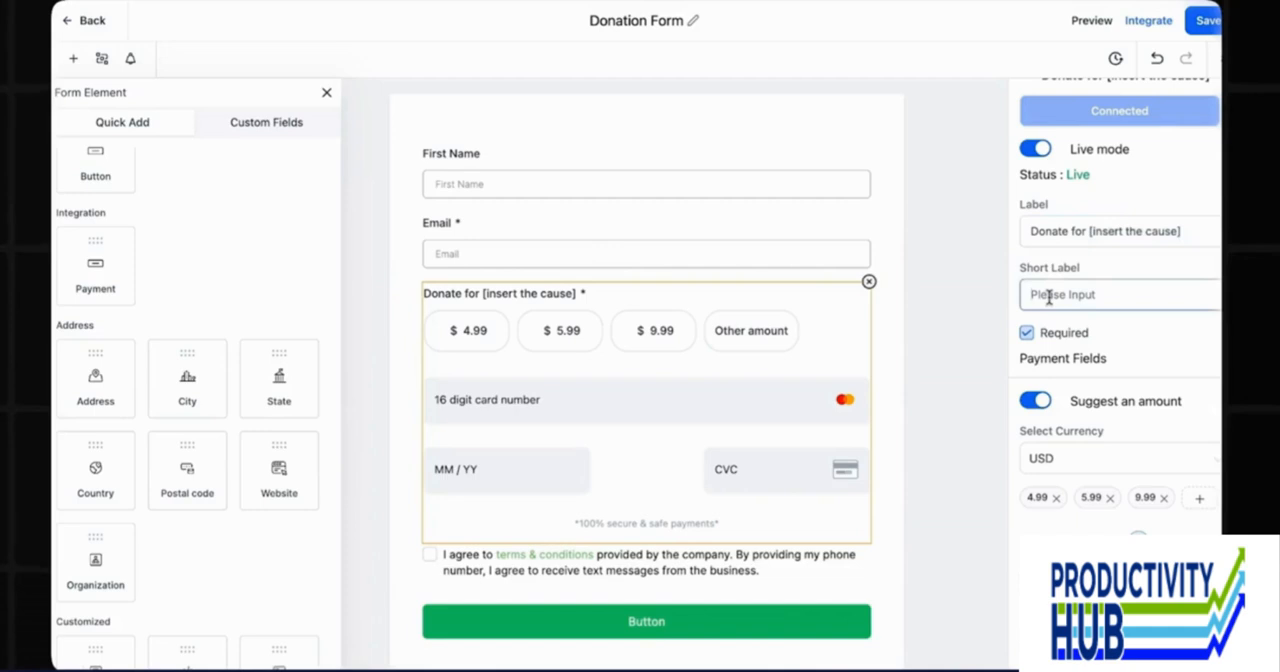
{"action": "type", "text": "Your contribut"}
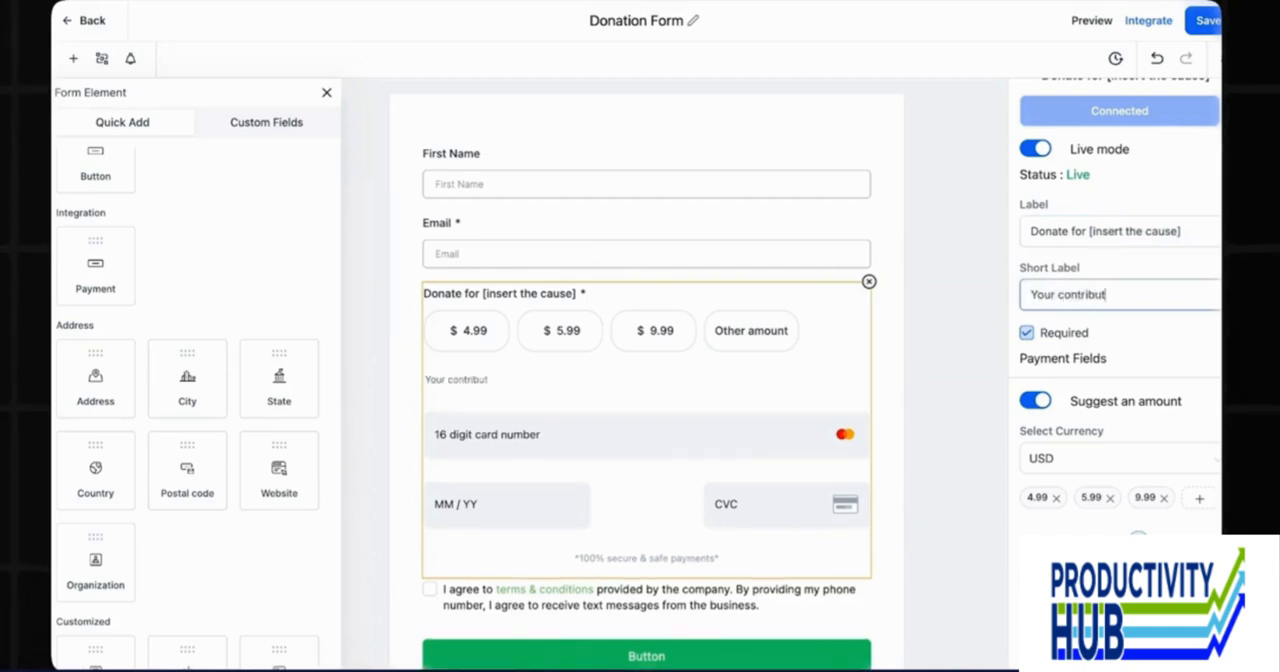
{"action": "type", "text": "ion will help us"}
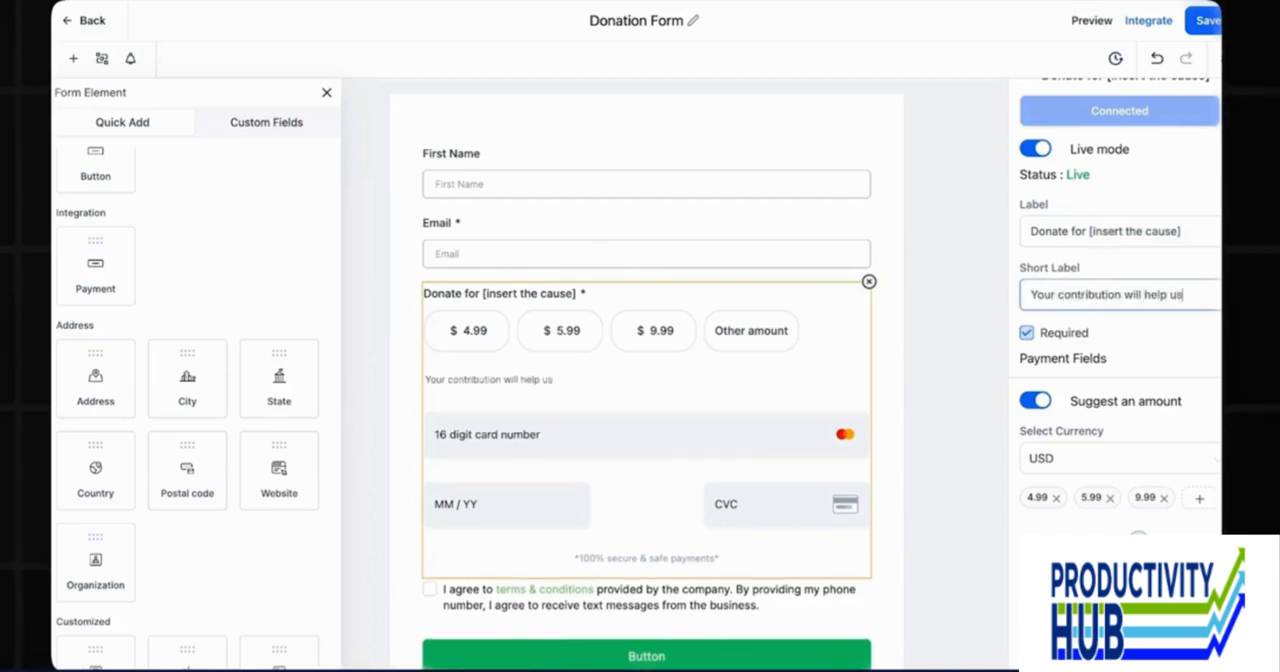
{"action": "type", "text": " save [deta"}
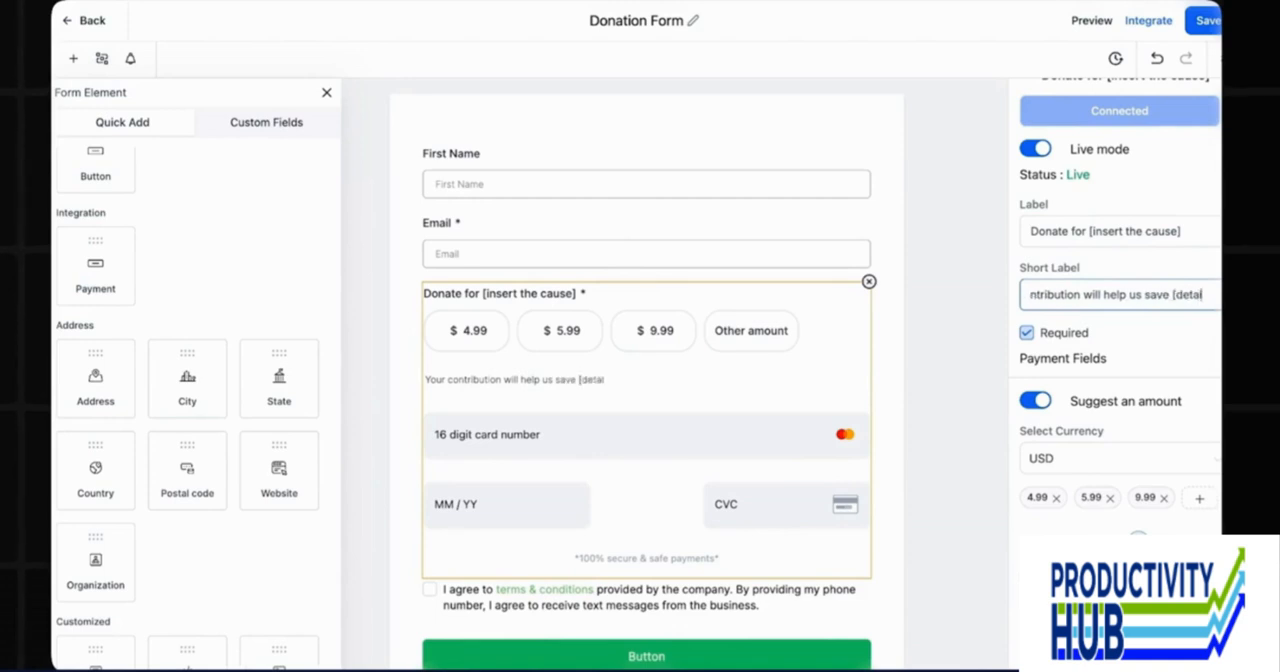
{"action": "type", "text": "ils here]"}
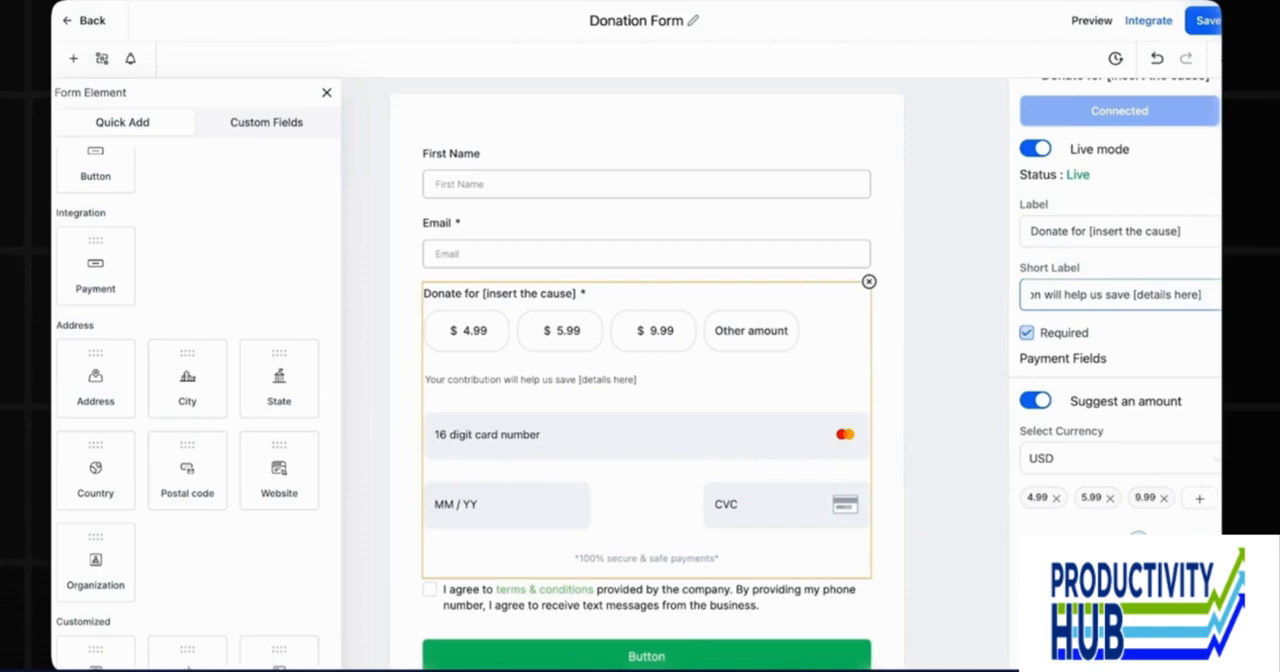
Turn off the suggested amounts for the payment element and set its placeholder to "Enter your Card details here".
{"action": "scroll", "coordinate": [1118, 318], "scroll_direction": "down", "scroll_amount": 1}
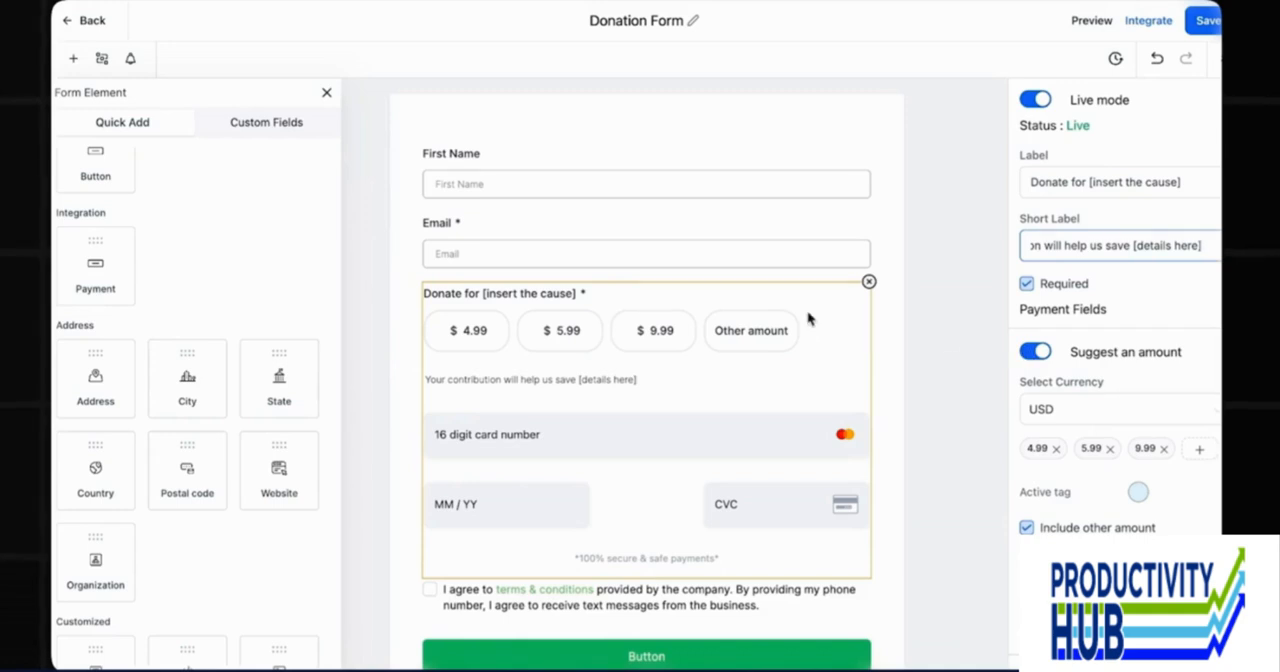
{"action": "left_click", "coordinate": [1030, 352]}
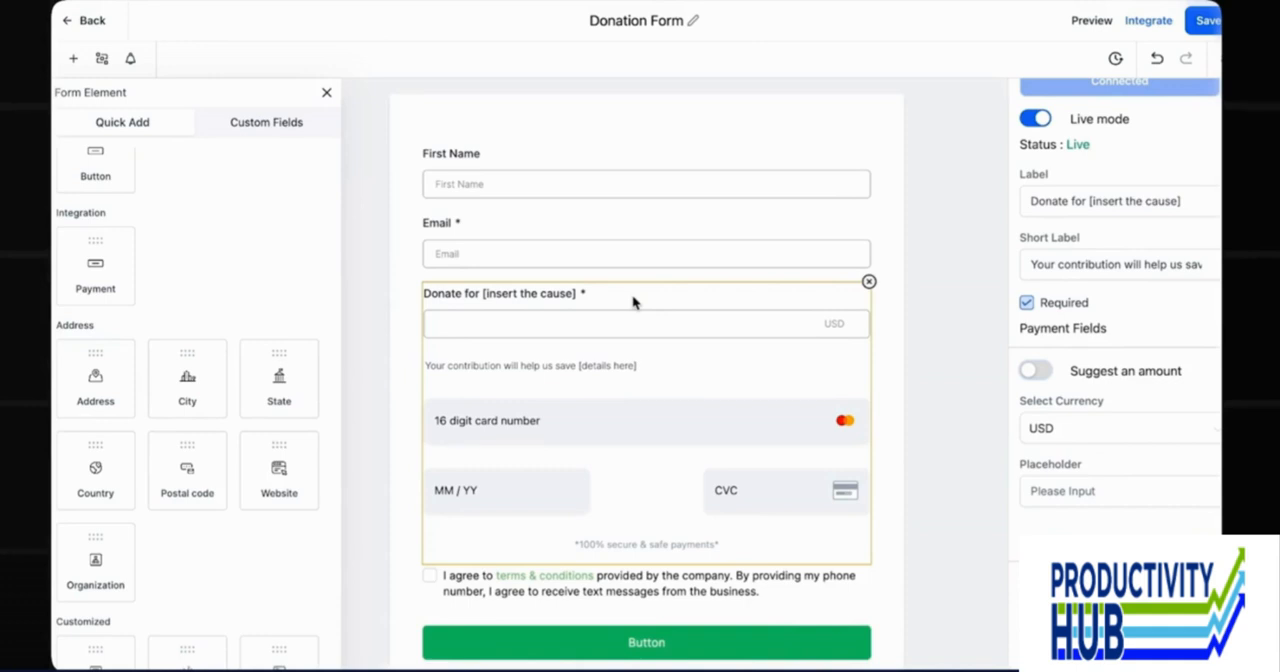
{"action": "left_click", "coordinate": [1035, 490]}
{"action": "type", "text": "Enter your Card details here"}
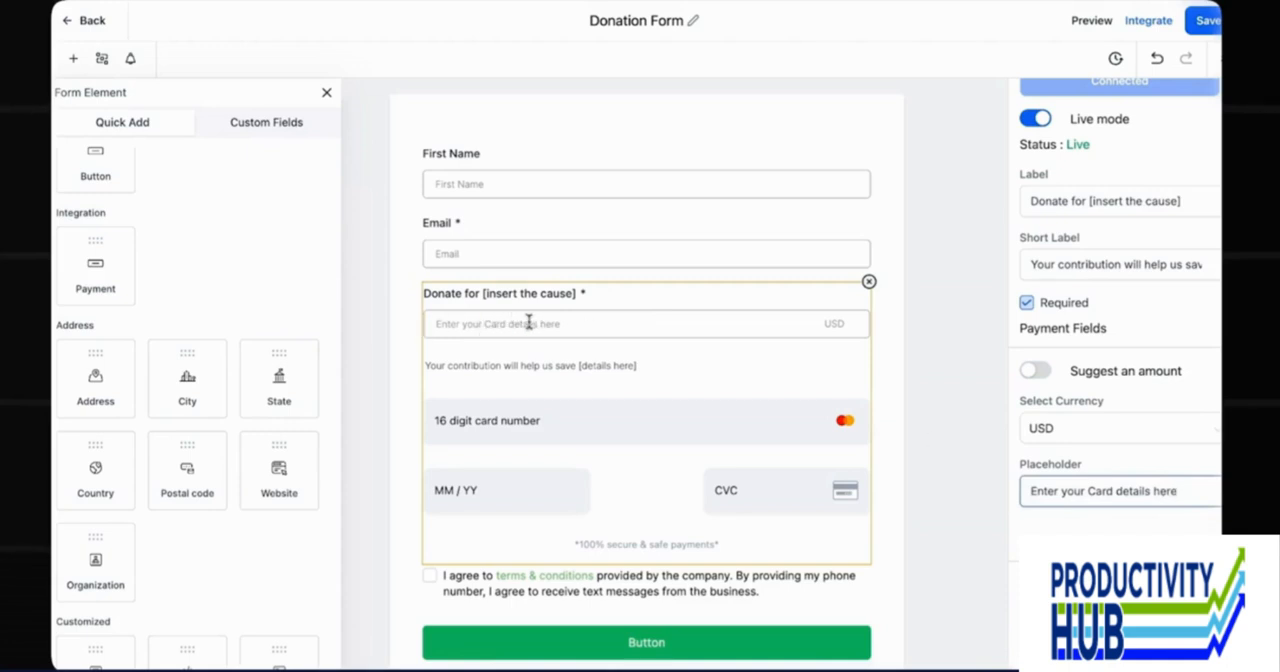
{"action": "left_click", "coordinate": [933, 441]}
Turn the "100% secure & safe payments" note below the card fields off and back on.
{"action": "left_click", "coordinate": [1035, 642]}
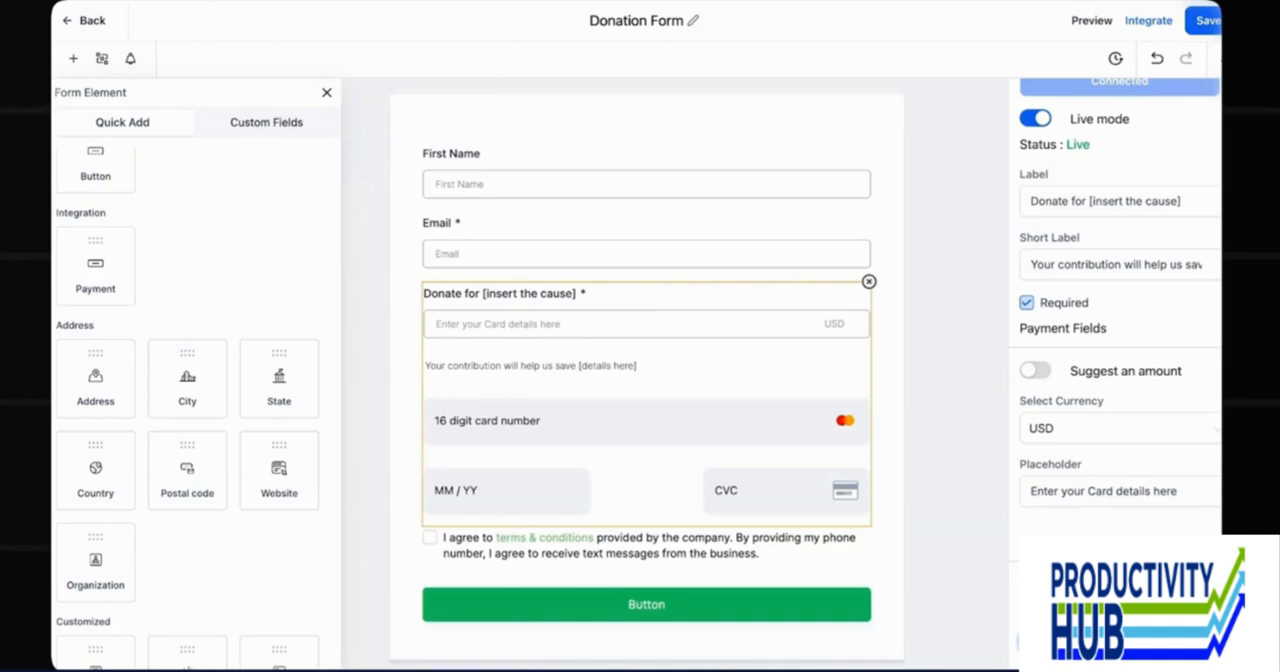
{"action": "left_click", "coordinate": [1035, 642]}
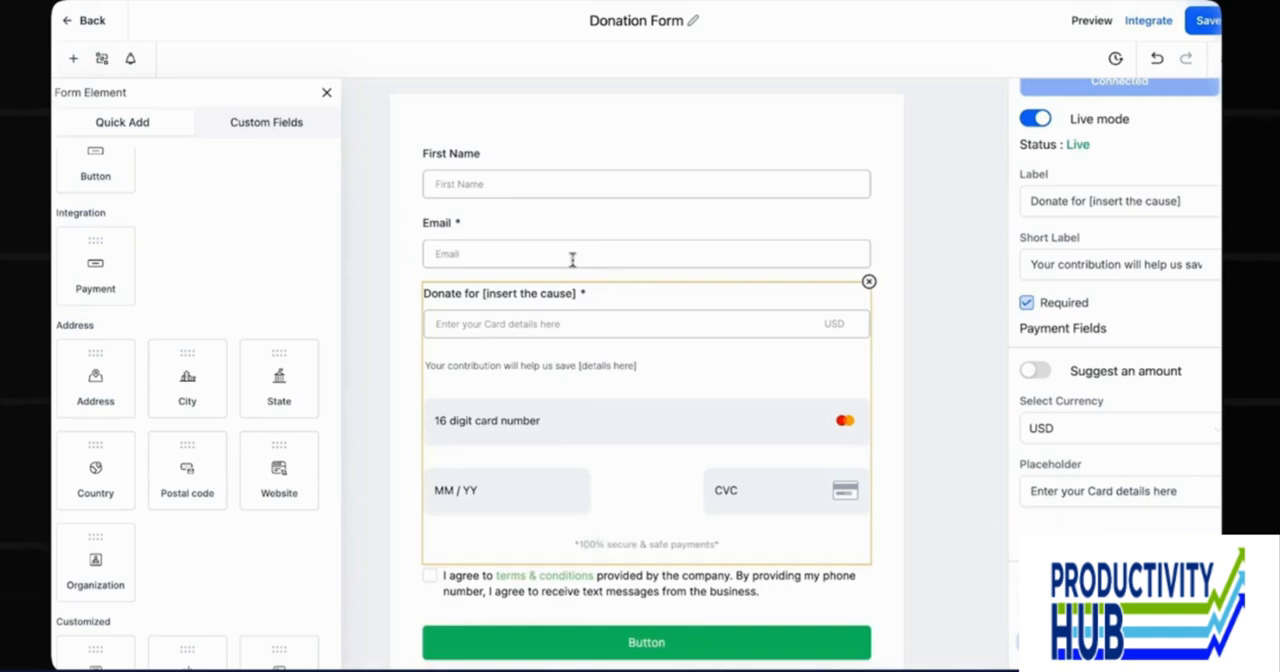
Set the text of the form's submit button to "Donate Now".
{"action": "scroll", "coordinate": [597, 428], "scroll_direction": "down", "scroll_amount": 1}
{"action": "left_click", "coordinate": [732, 540]}
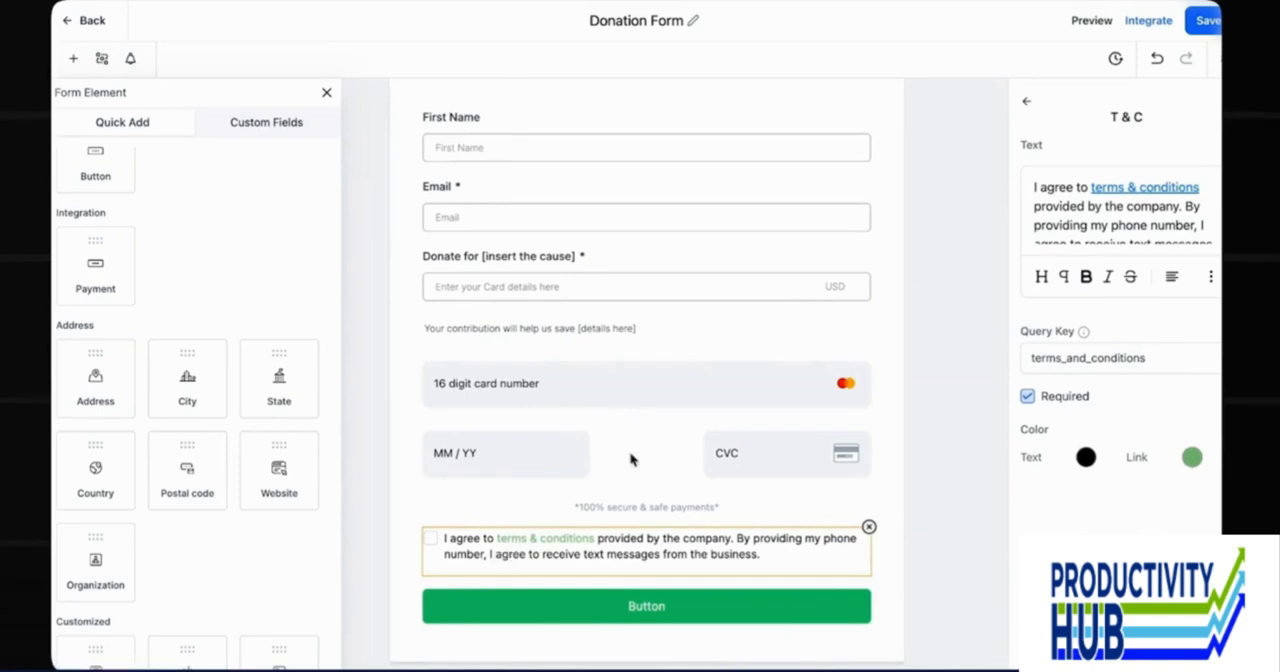
{"action": "left_click", "coordinate": [646, 606]}
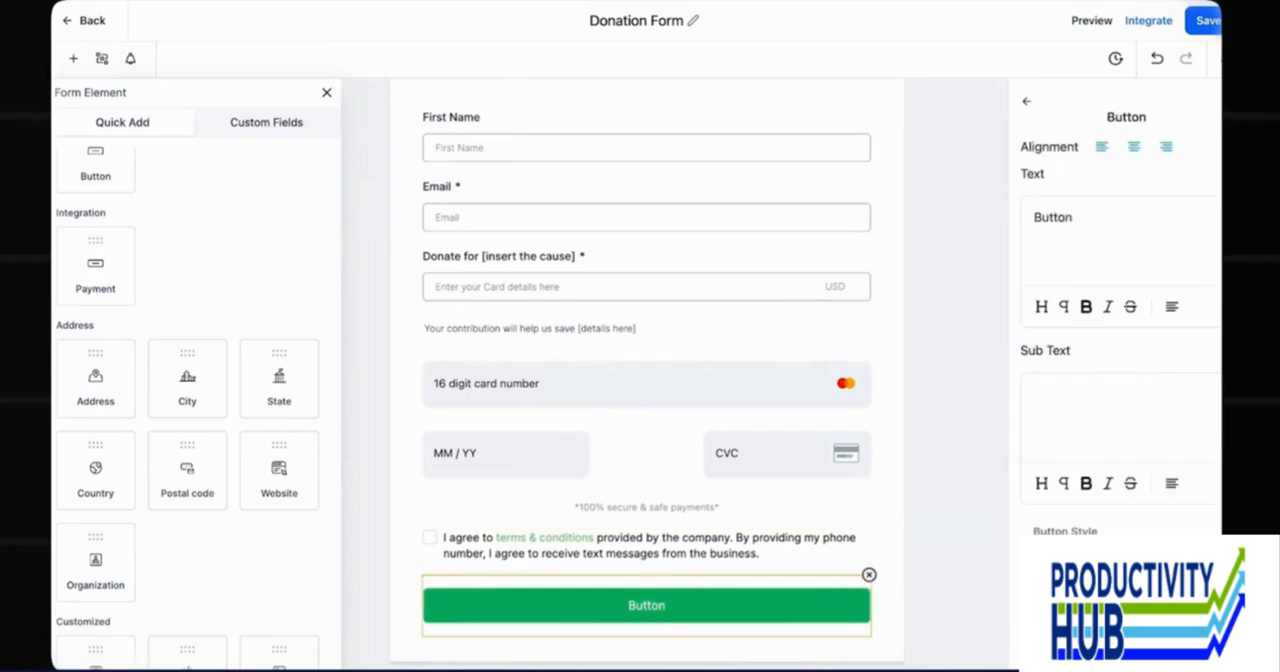
{"action": "triple_click", "coordinate": [1097, 221]}
{"action": "type", "text": "Donate Now"}
Make the First Name field required and save the form.
{"action": "left_click", "coordinate": [503, 147]}
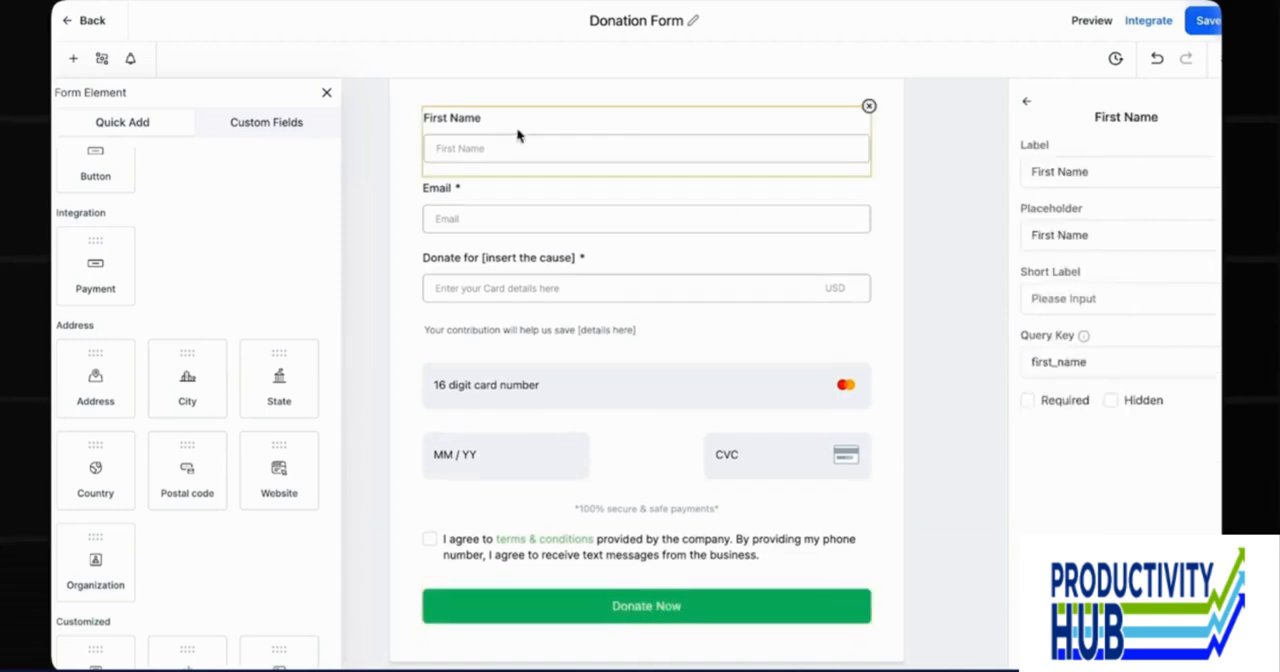
{"action": "left_click", "coordinate": [1027, 400]}
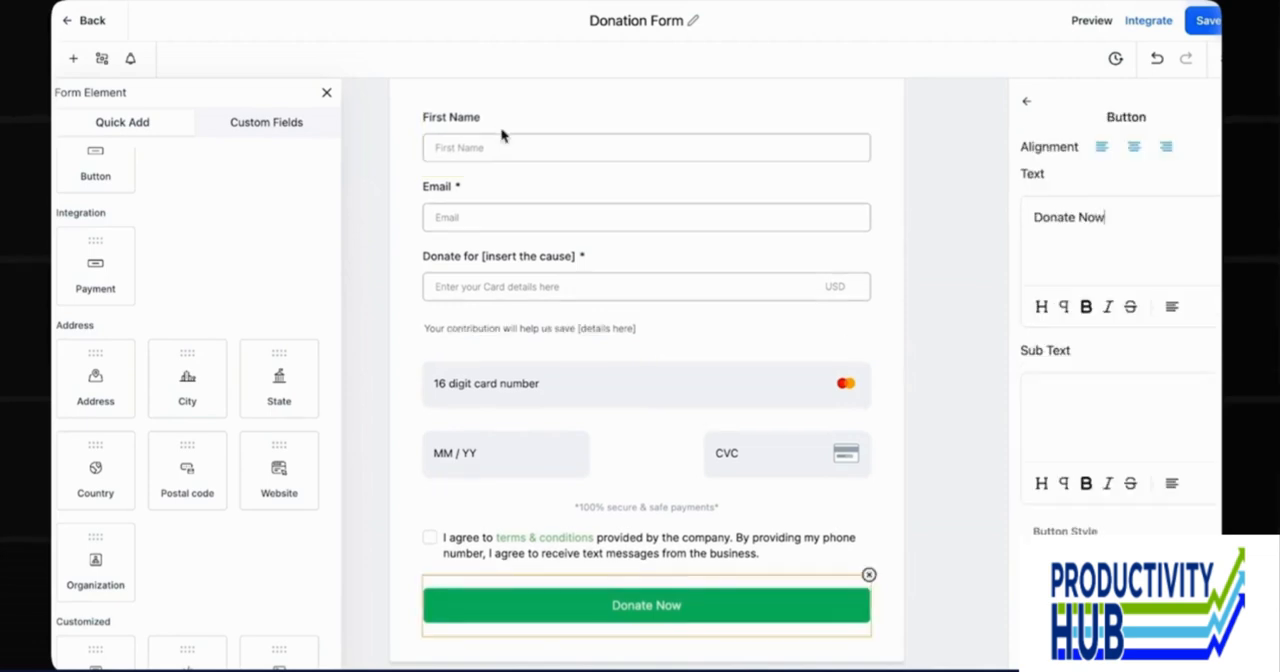
{"action": "left_click", "coordinate": [503, 140]}
{"action": "left_click", "coordinate": [1028, 400]}
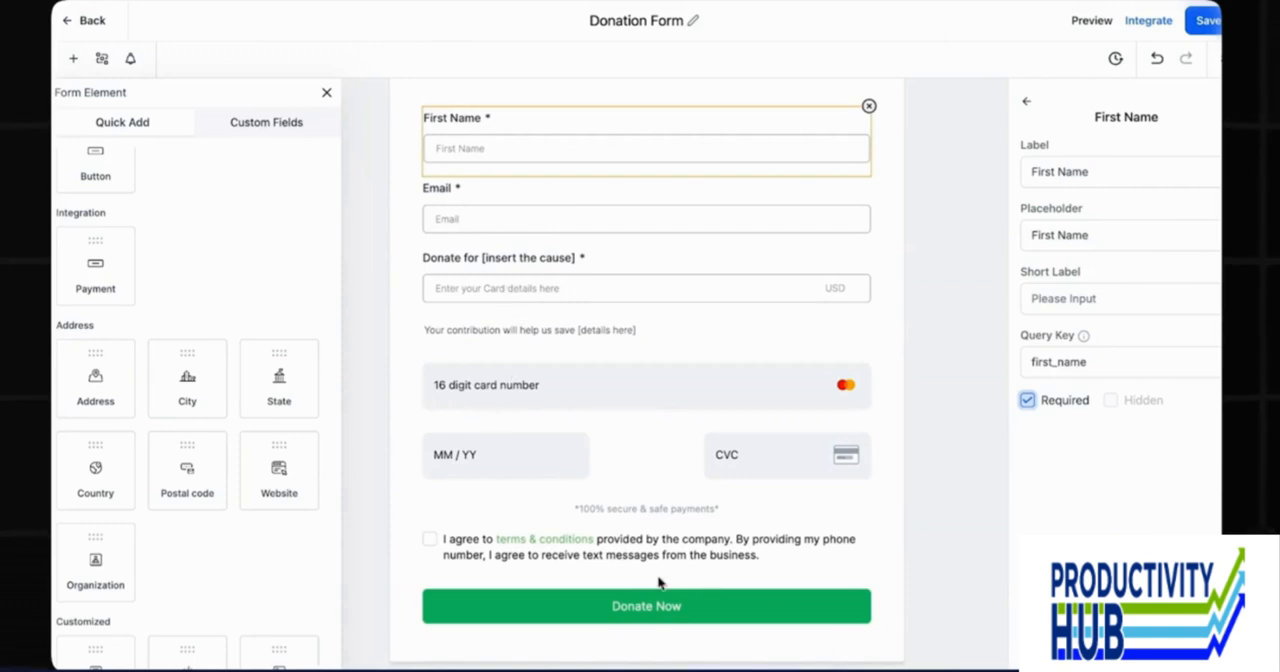
{"action": "left_click", "coordinate": [1208, 24]}
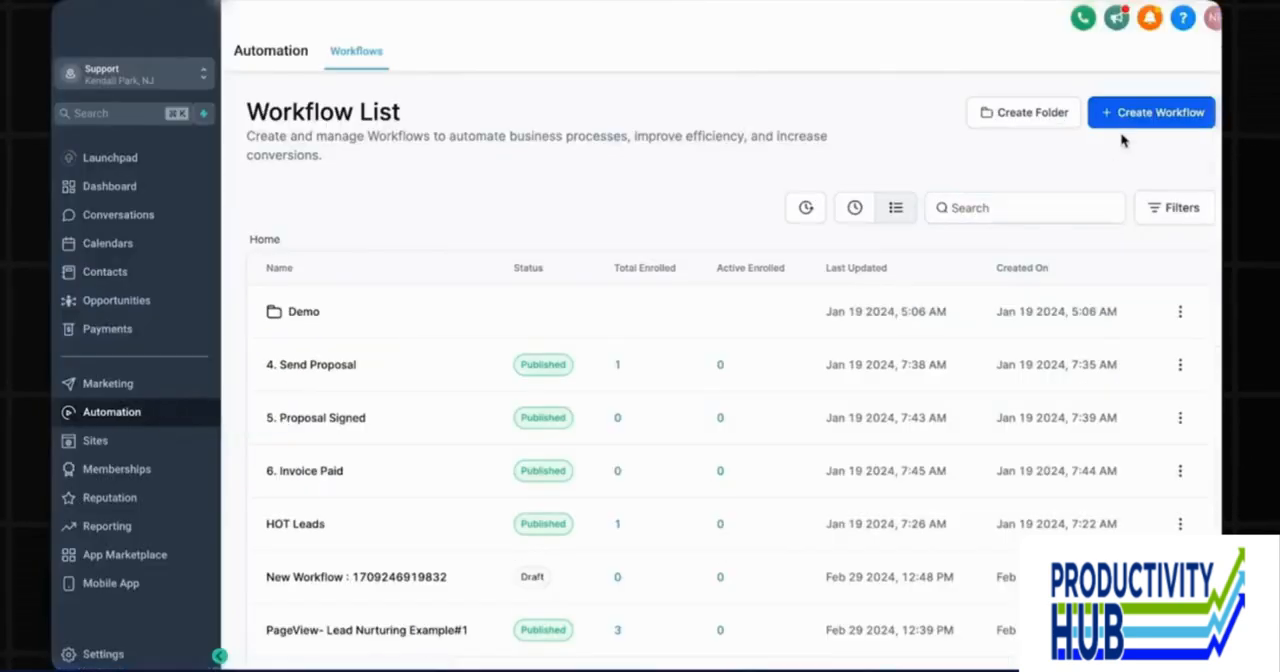
Create a new automation workflow from scratch and name it "Donation Automation".
{"action": "left_click", "coordinate": [1147, 111]}
{"action": "left_click", "coordinate": [481, 346]}
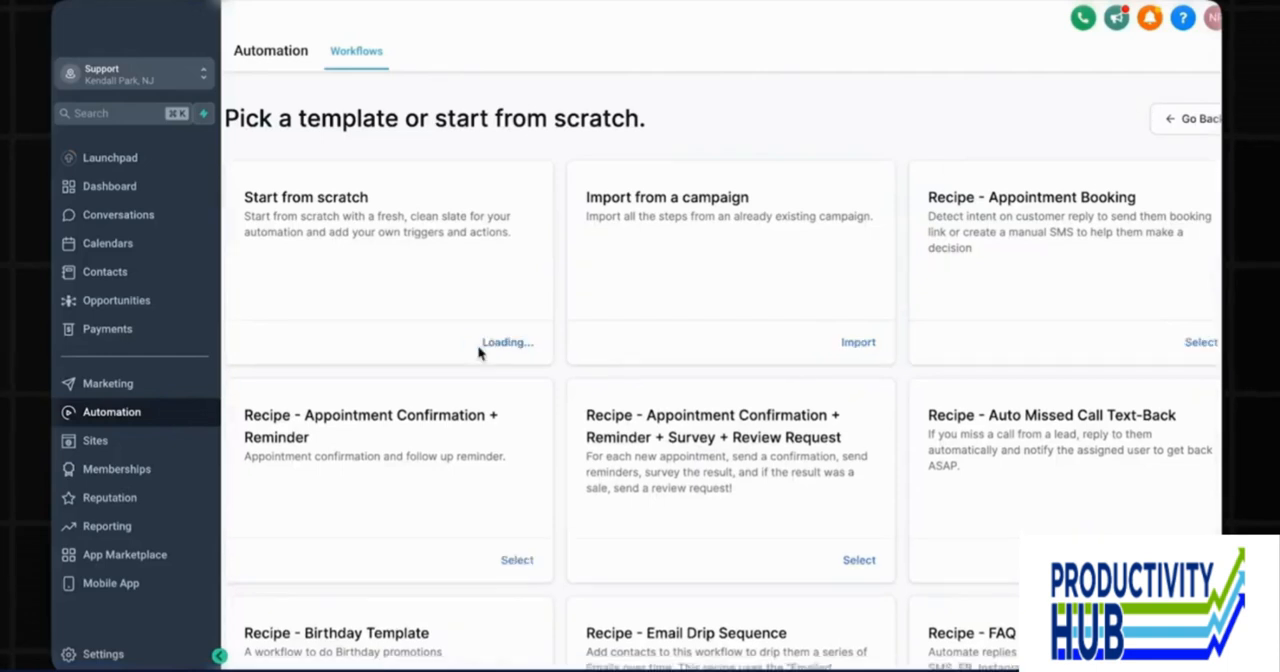
{"action": "type", "text": "Donation Au"}
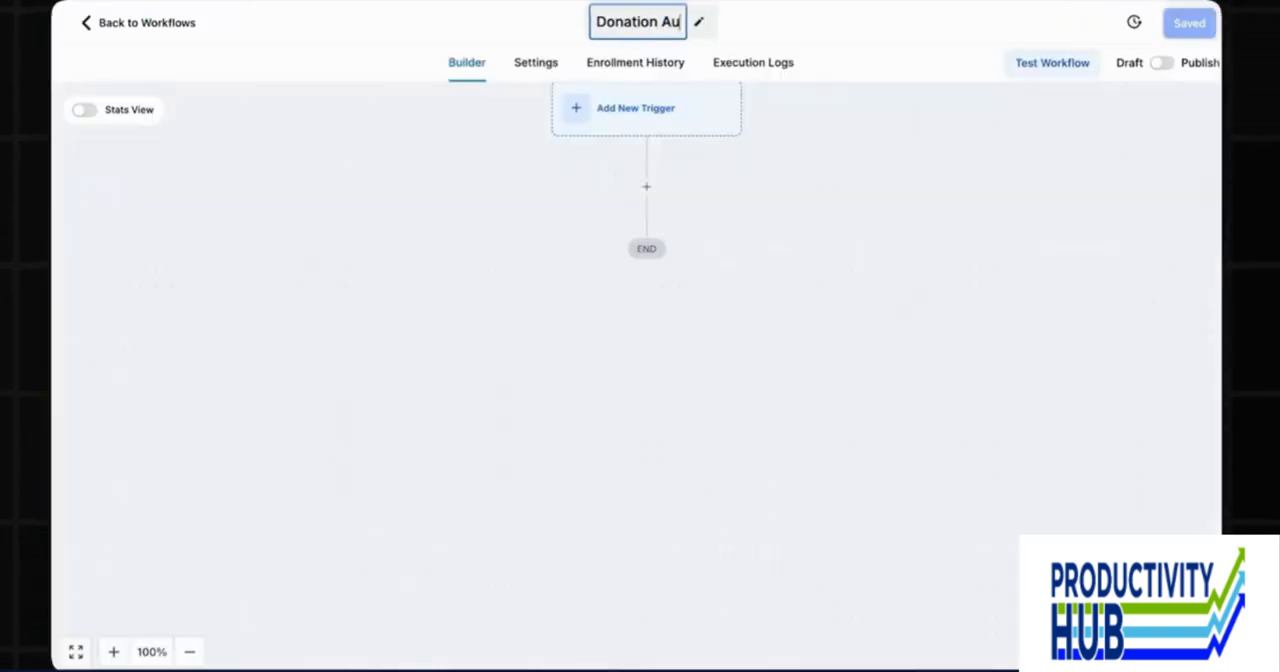
{"action": "type", "text": "tomation"}
{"action": "key", "text": "Return"}
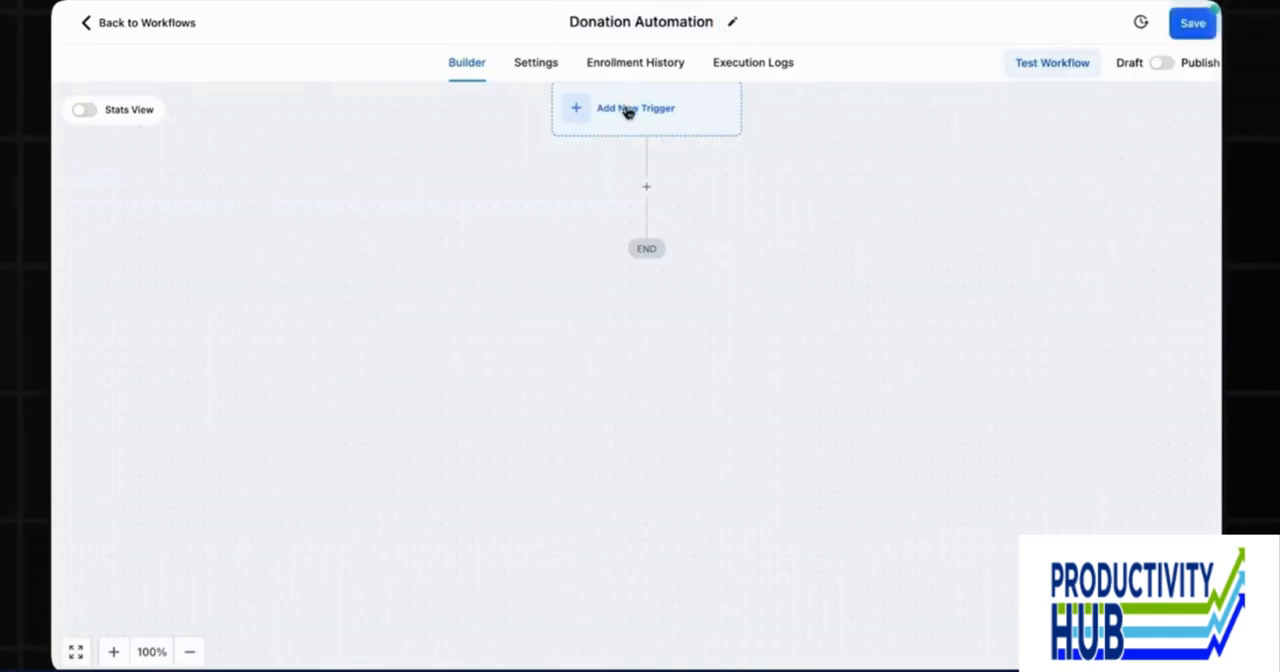
Add a Form Submitted trigger to the workflow.
{"action": "left_click", "coordinate": [628, 110]}
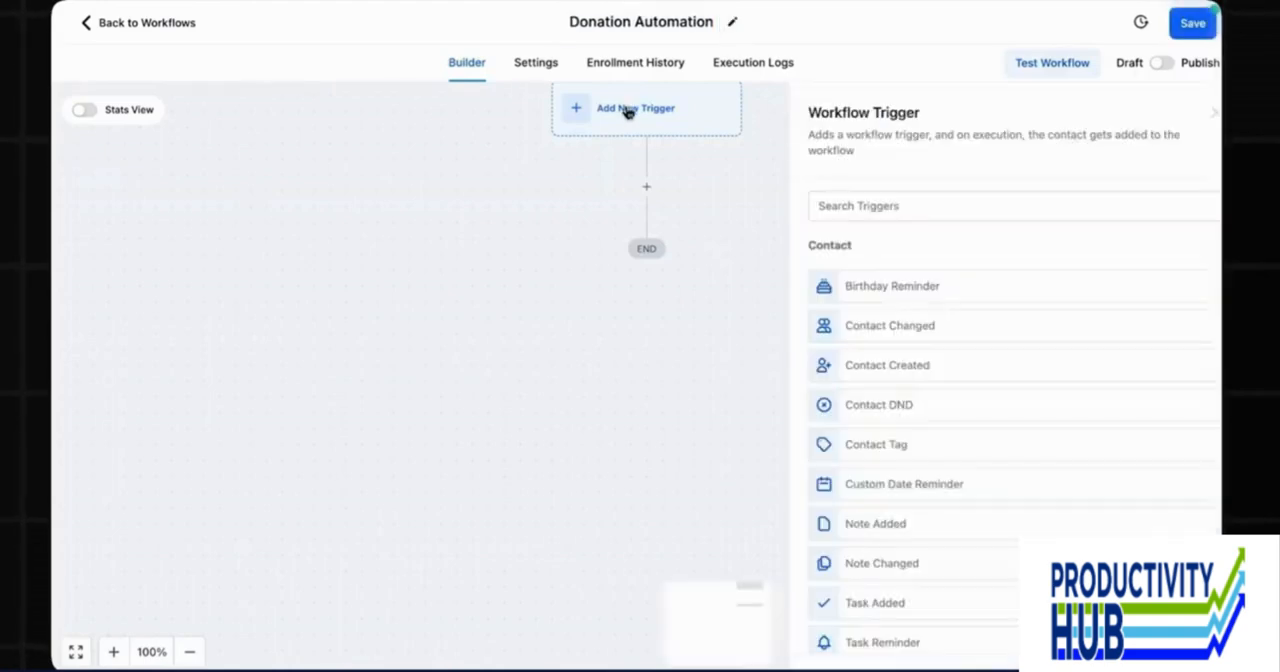
{"action": "left_click", "coordinate": [858, 205]}
{"action": "type", "text": "form"}
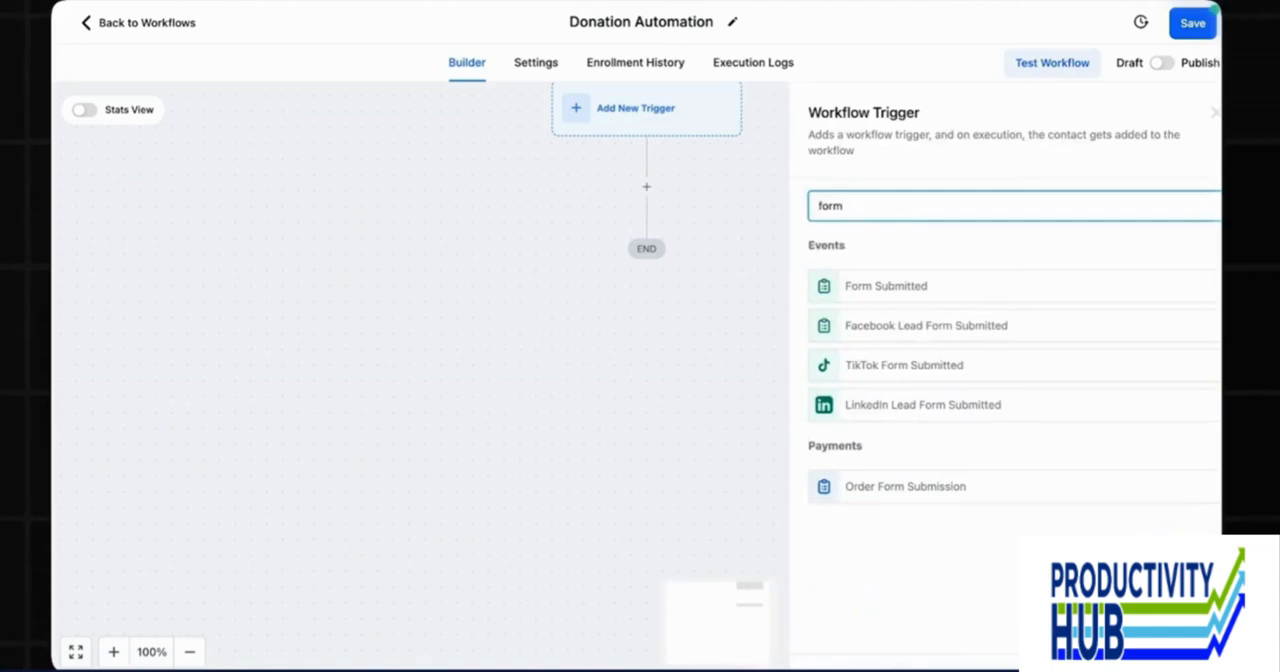
{"action": "left_click", "coordinate": [886, 285]}
Filter the trigger with "Form is" set to the donation form and save the trigger.
{"action": "left_click", "coordinate": [603, 379]}
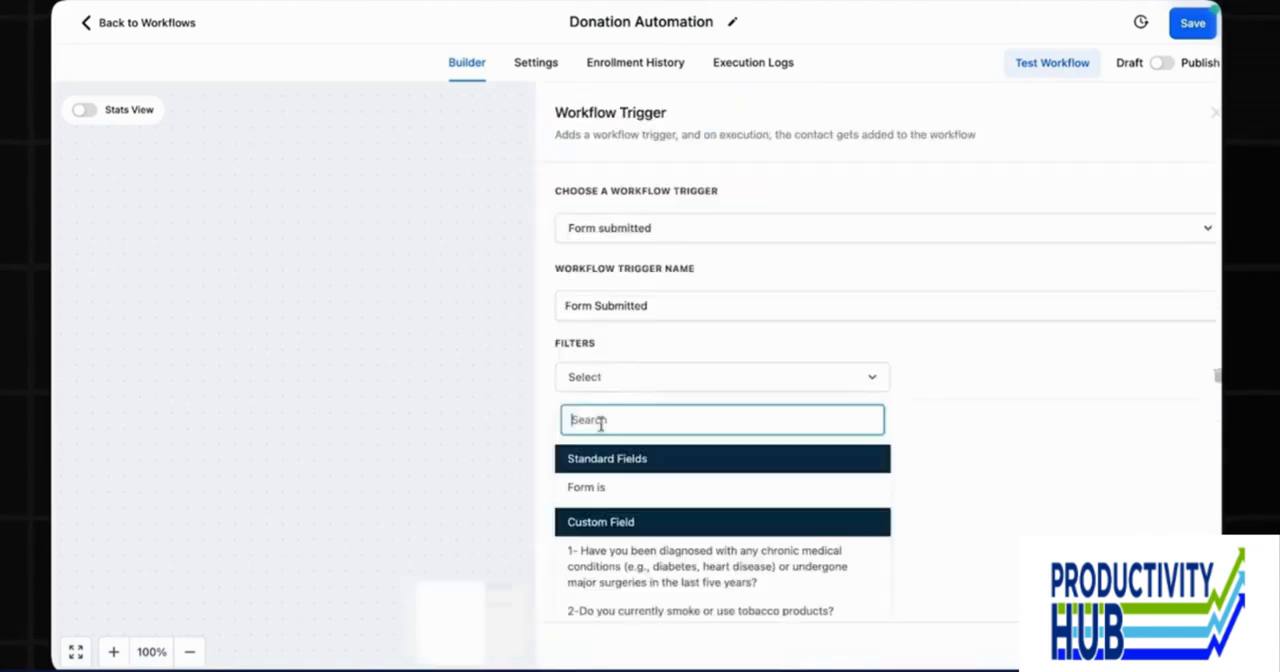
{"action": "left_click", "coordinate": [597, 487]}
{"action": "left_click", "coordinate": [600, 377]}
{"action": "left_click", "coordinate": [589, 486]}
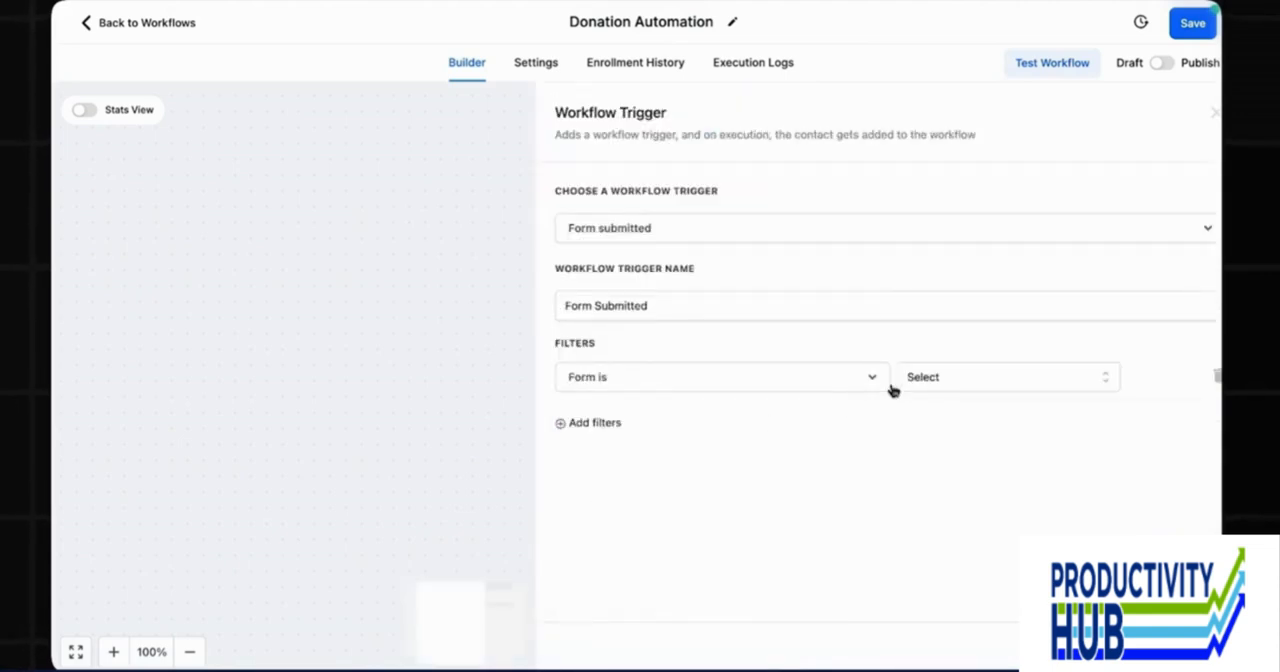
{"action": "left_click", "coordinate": [910, 380]}
{"action": "type", "text": "dona"}
{"action": "left_click", "coordinate": [935, 449]}
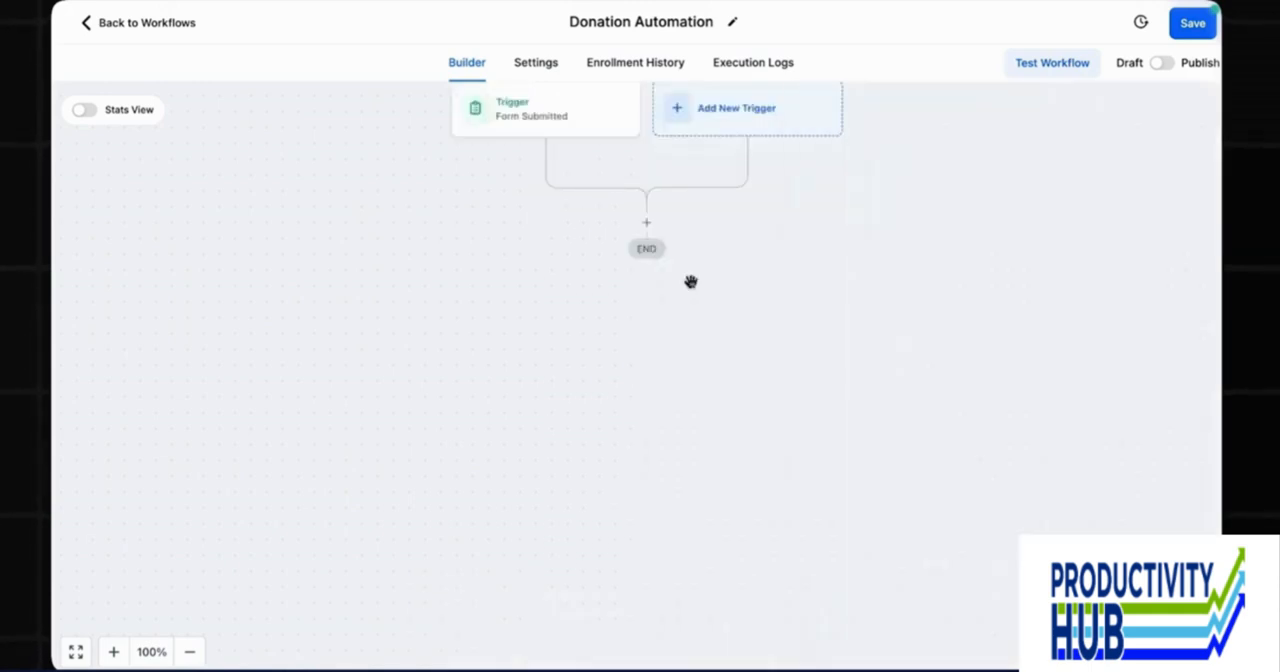
Add a Send Email action below the Form Submitted trigger.
{"action": "left_click", "coordinate": [647, 228]}
{"action": "left_click", "coordinate": [648, 229]}
{"action": "left_click", "coordinate": [648, 226]}
{"action": "type", "text": "send"}
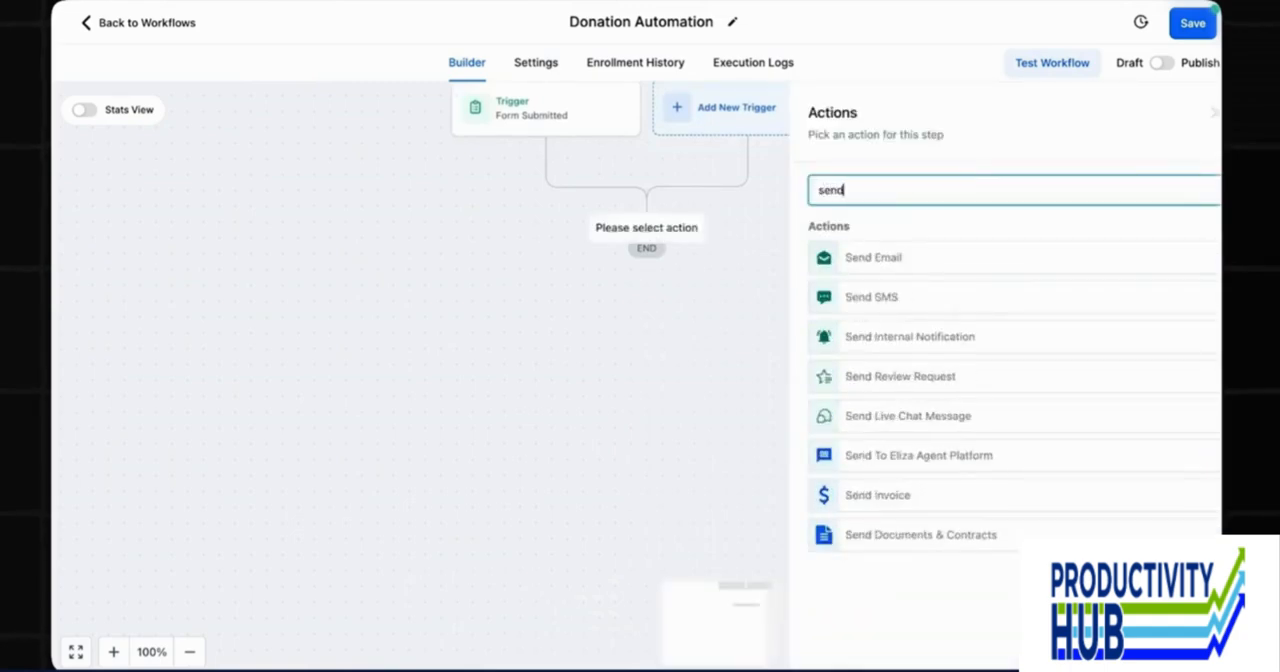
{"action": "left_click", "coordinate": [861, 258]}
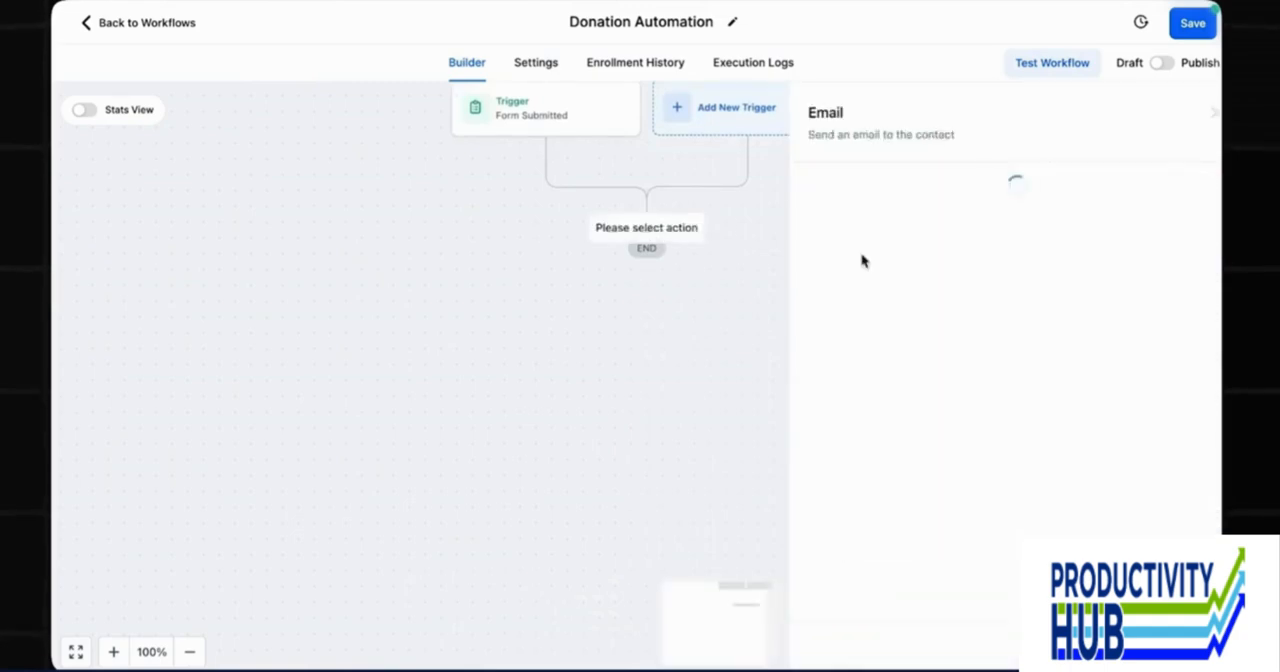
Set the email's From Name to the account name custom value, {{location.name}}.
{"action": "scroll", "coordinate": [1088, 300], "scroll_direction": "down", "scroll_amount": 1}
{"action": "left_click", "coordinate": [1209, 250]}
{"action": "scroll", "coordinate": [1156, 372], "scroll_direction": "down", "scroll_amount": 1}
{"action": "left_click", "coordinate": [1140, 402]}
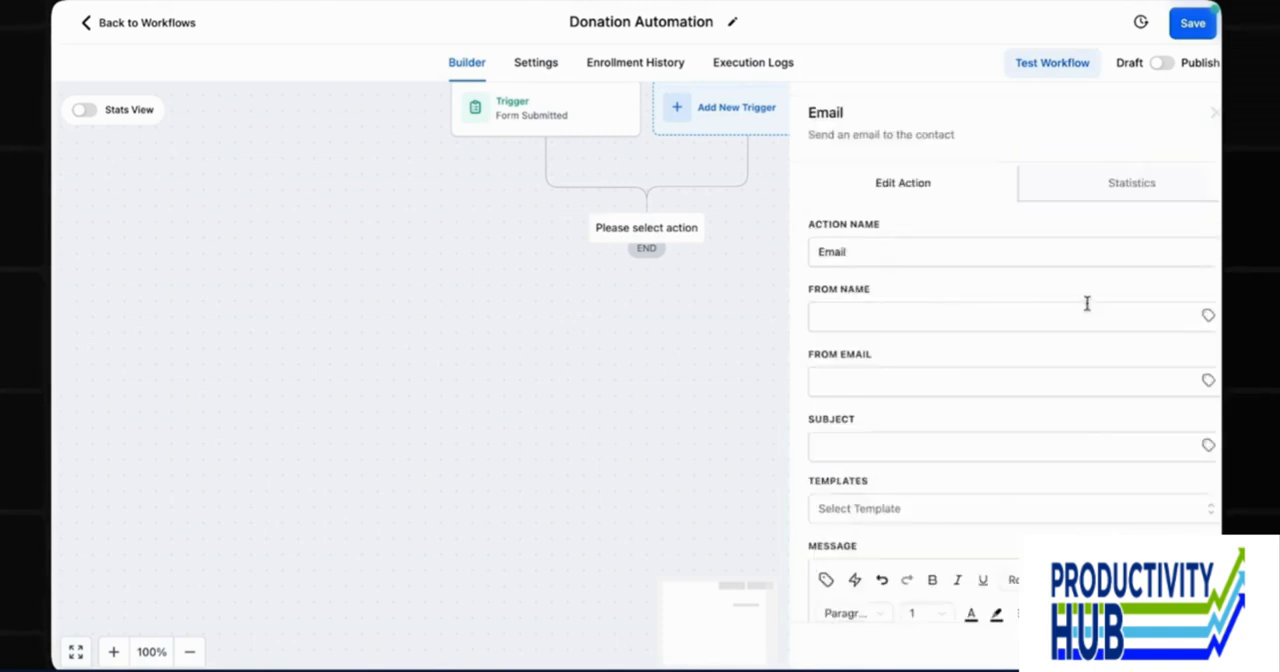
{"action": "scroll", "coordinate": [1086, 300], "scroll_direction": "down", "scroll_amount": 1}
{"action": "left_click", "coordinate": [1209, 250]}
{"action": "scroll", "coordinate": [1150, 380], "scroll_direction": "down", "scroll_amount": 1}
{"action": "left_click", "coordinate": [1143, 401]}
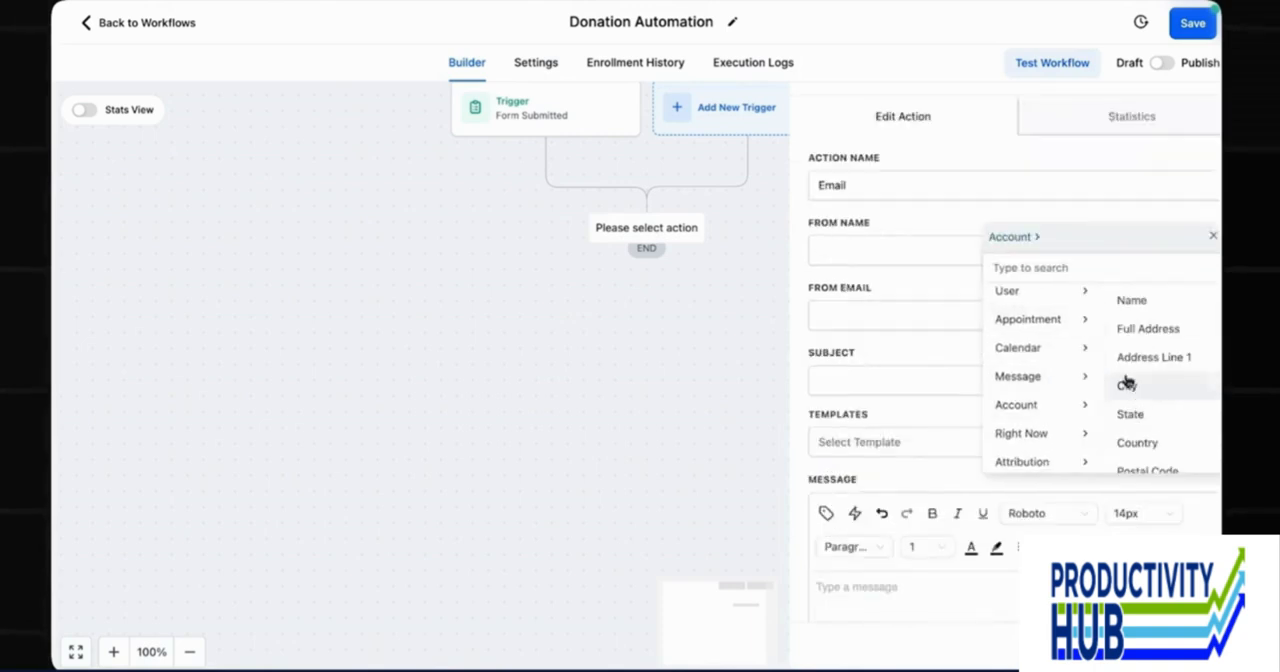
{"action": "left_click", "coordinate": [1131, 300]}
Set the email's From Email to the account email custom value, {{location.email}}.
{"action": "left_click", "coordinate": [1208, 315]}
{"action": "scroll", "coordinate": [1150, 385], "scroll_direction": "down", "scroll_amount": 1}
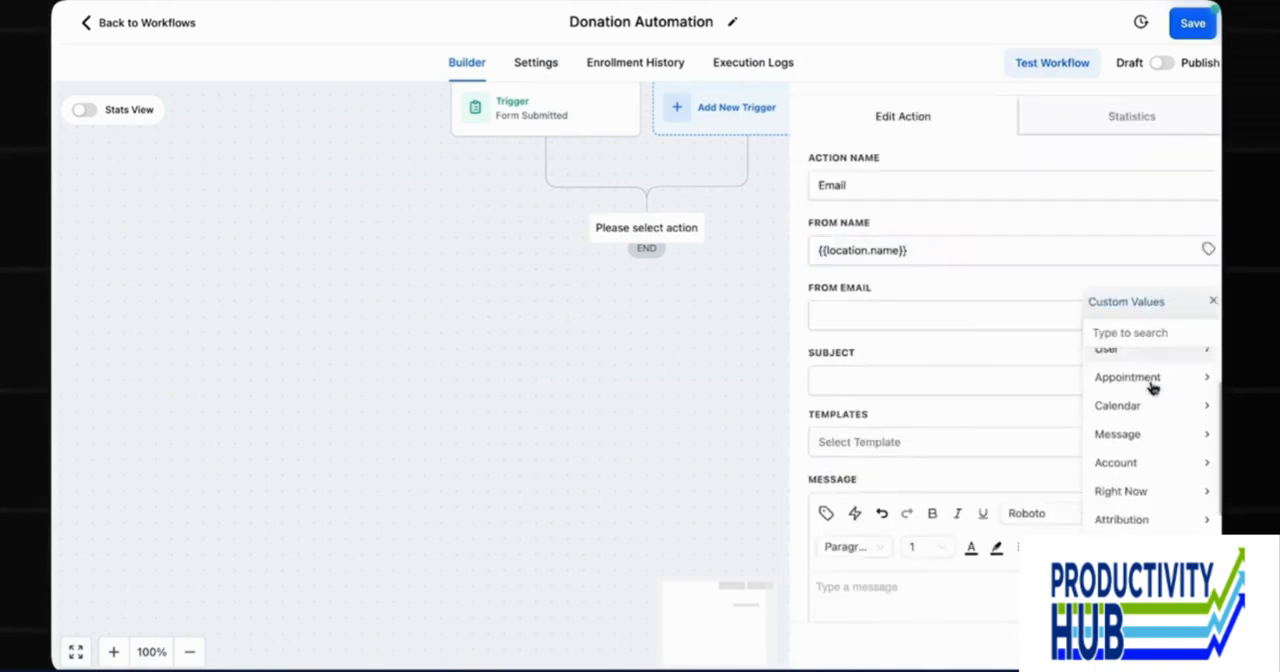
{"action": "scroll", "coordinate": [1152, 400], "scroll_direction": "down", "scroll_amount": 1}
{"action": "left_click", "coordinate": [1153, 432]}
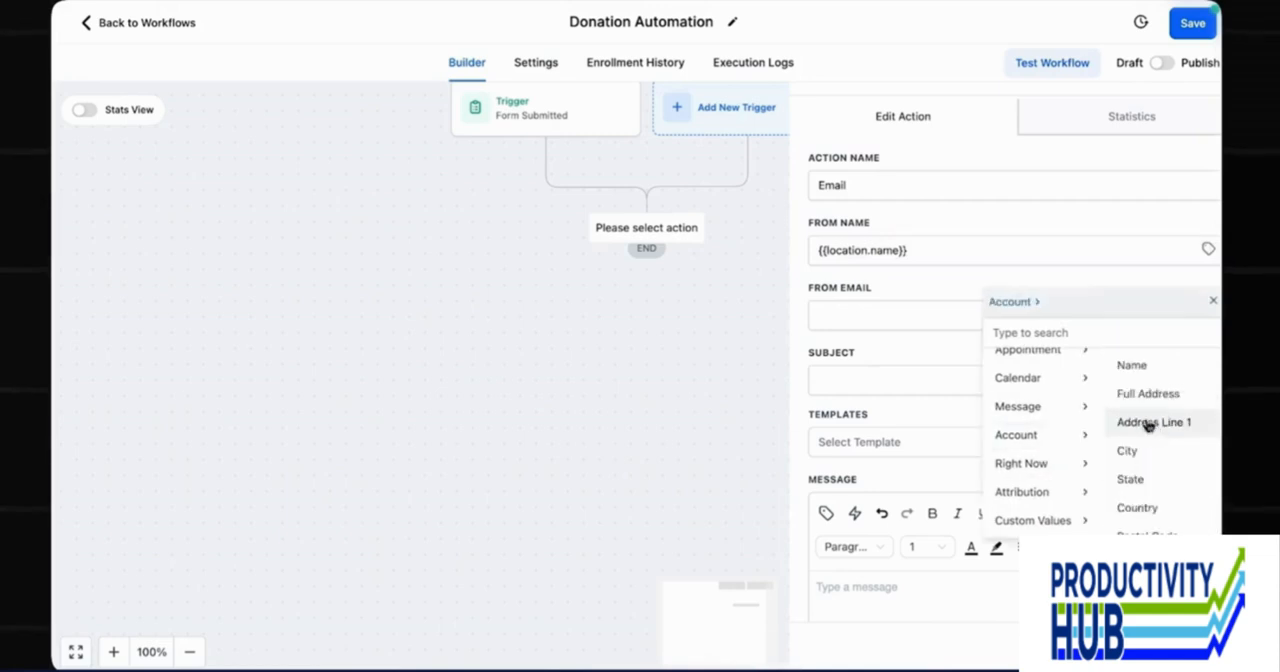
{"action": "scroll", "coordinate": [1146, 440], "scroll_direction": "down", "scroll_amount": 2}
{"action": "left_click", "coordinate": [1140, 476]}
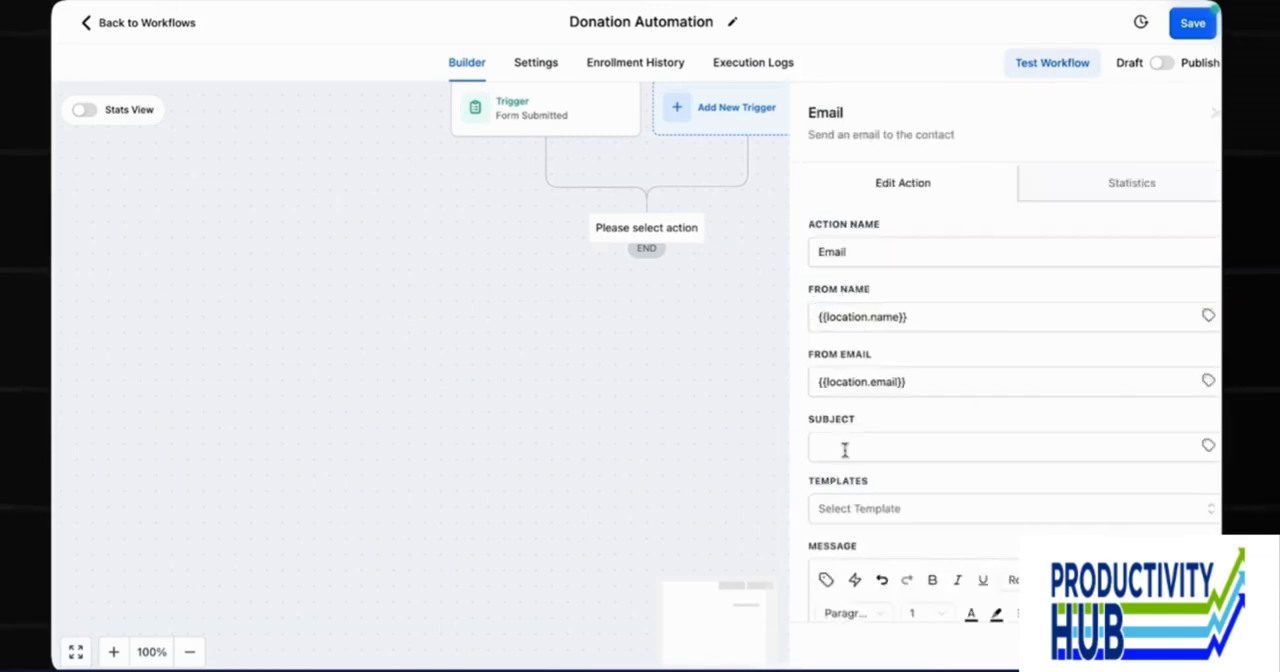
Give the email the subject "Thank You for Your Generous Support {{contact.first_name}}" and the copied thank-you message, and save the action.
{"action": "left_click", "coordinate": [847, 446]}
{"action": "type", "text": "Thank You for Your Generous Support {{contact.first_name}}"}
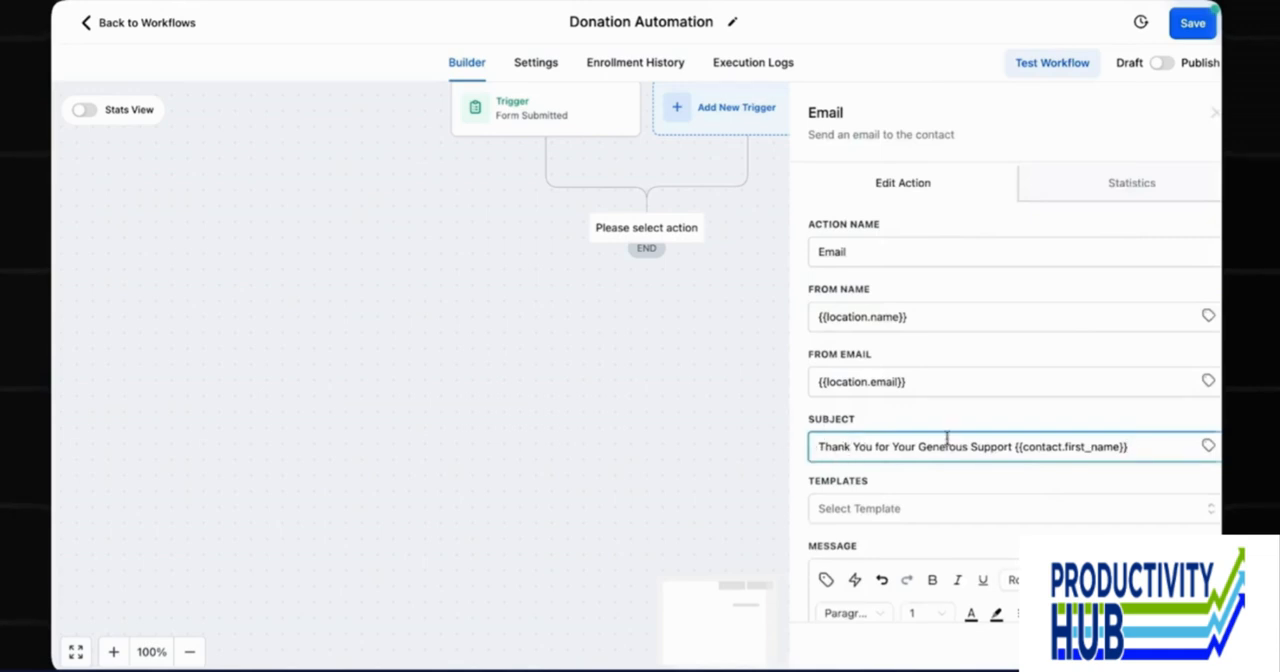
{"action": "scroll", "coordinate": [1043, 446], "scroll_direction": "down", "scroll_amount": 2}
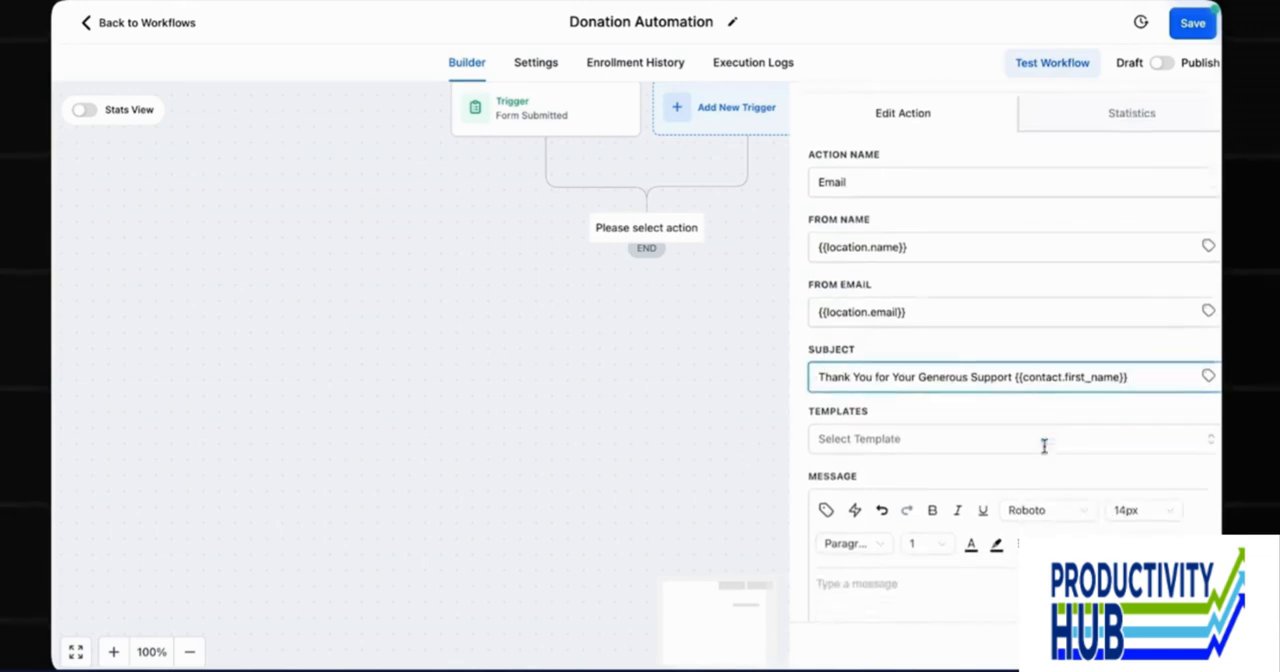
{"action": "scroll", "coordinate": [837, 322], "scroll_direction": "down", "scroll_amount": 3}
{"action": "left_click", "coordinate": [906, 386]}
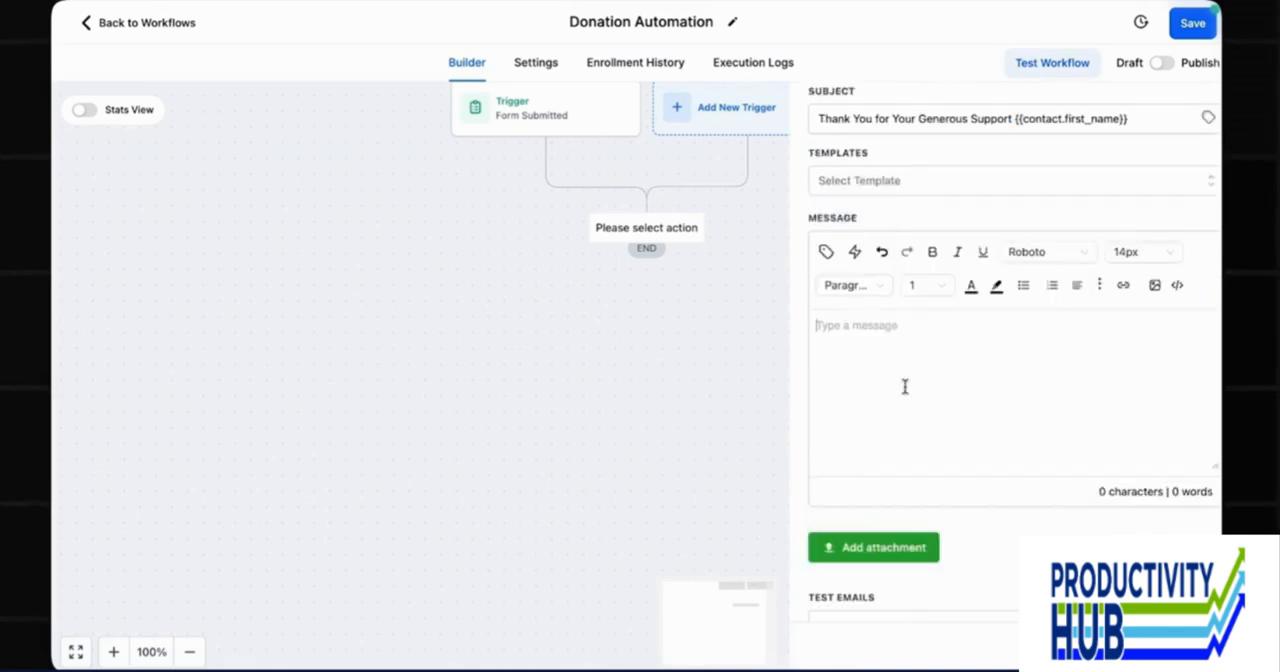
{"action": "key", "text": "ctrl+v"}
{"action": "scroll", "coordinate": [968, 263], "scroll_direction": "up", "scroll_amount": 3}
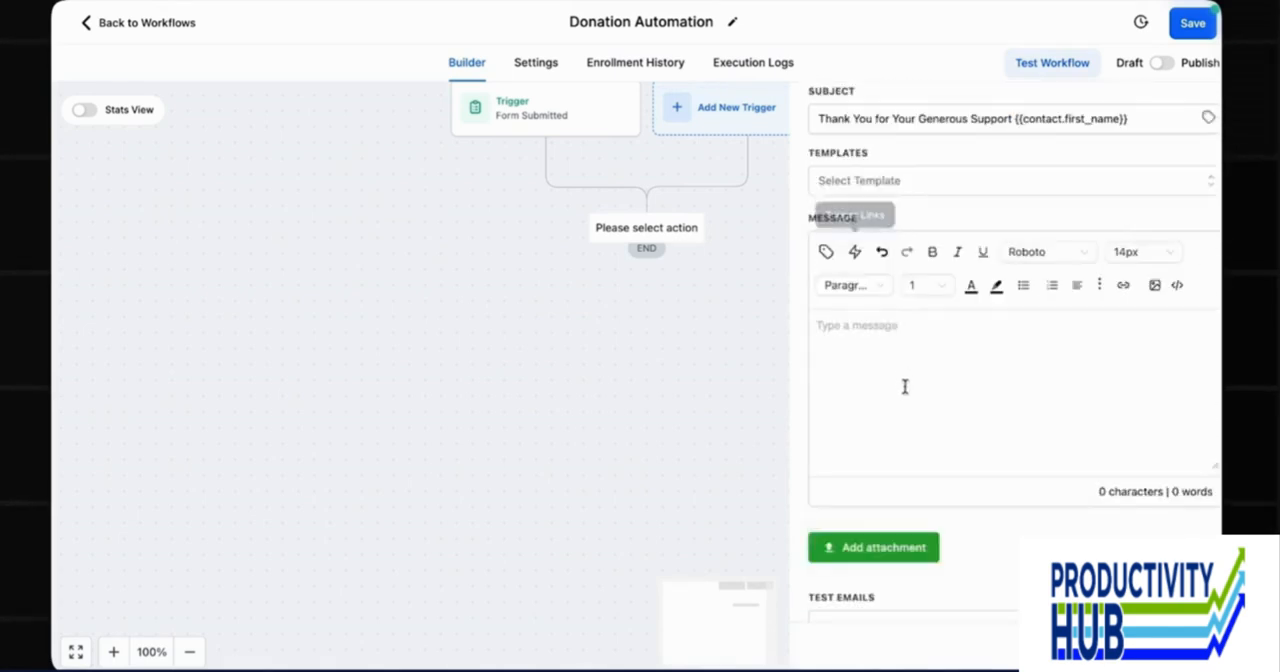
{"action": "left_click", "coordinate": [904, 386]}
{"action": "key", "text": "ctrl+v"}
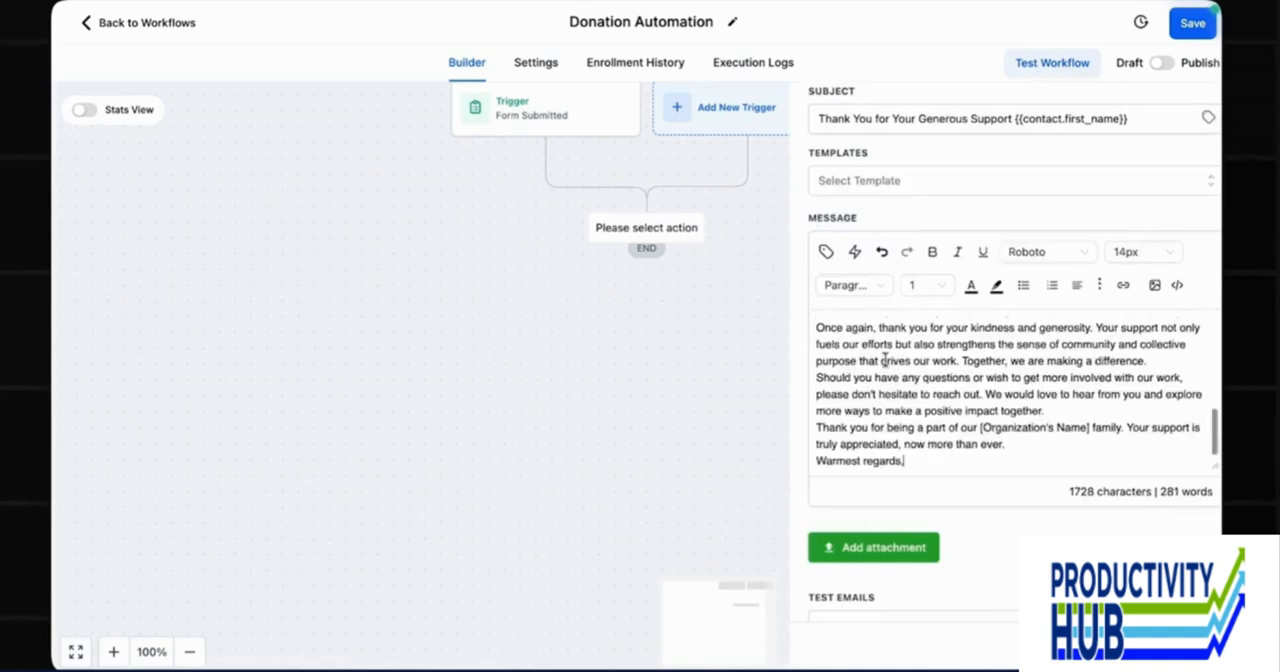
{"action": "scroll", "coordinate": [966, 263], "scroll_direction": "up", "scroll_amount": 3}
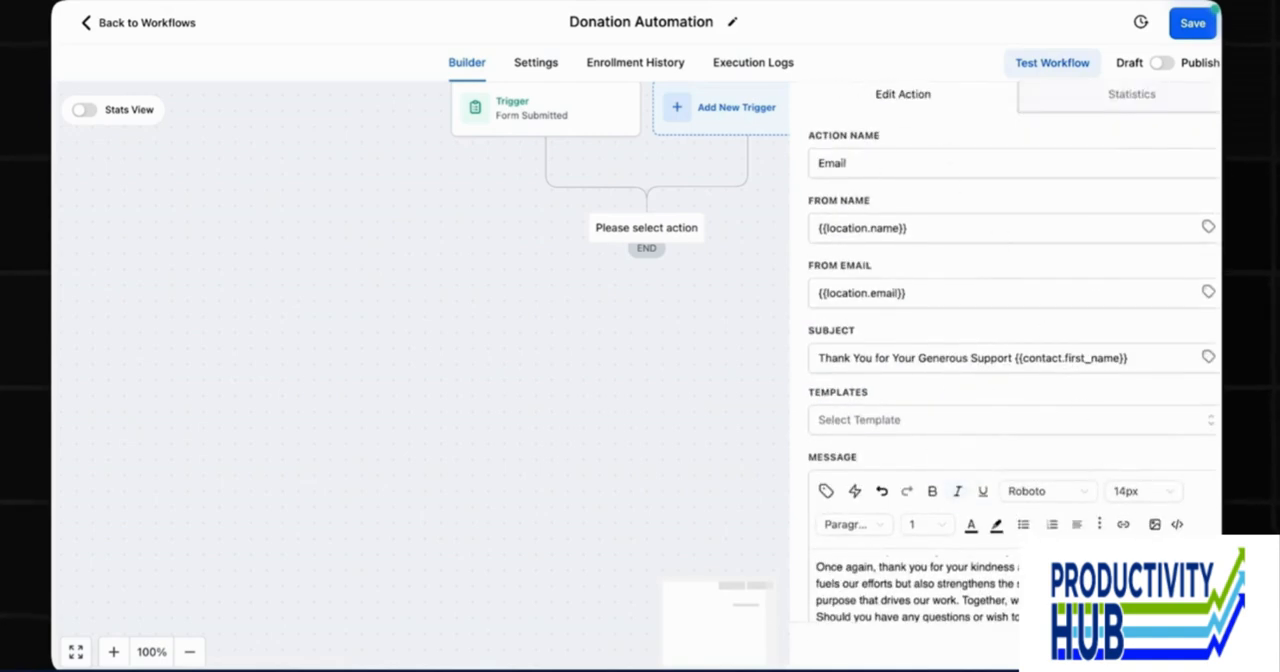
{"action": "left_click", "coordinate": [1163, 645]}
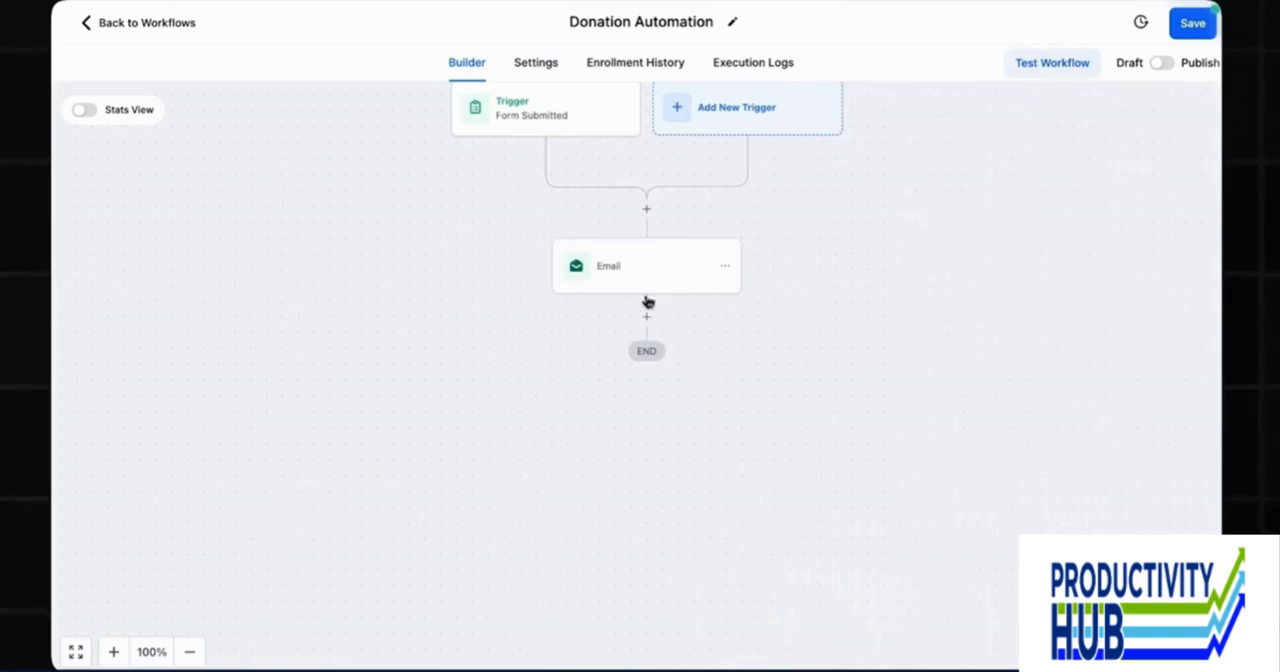
Add a Send Internal Notification action below the Email action and set its notification type to Email.
{"action": "left_click", "coordinate": [646, 316]}
{"action": "type", "text": "noti"}
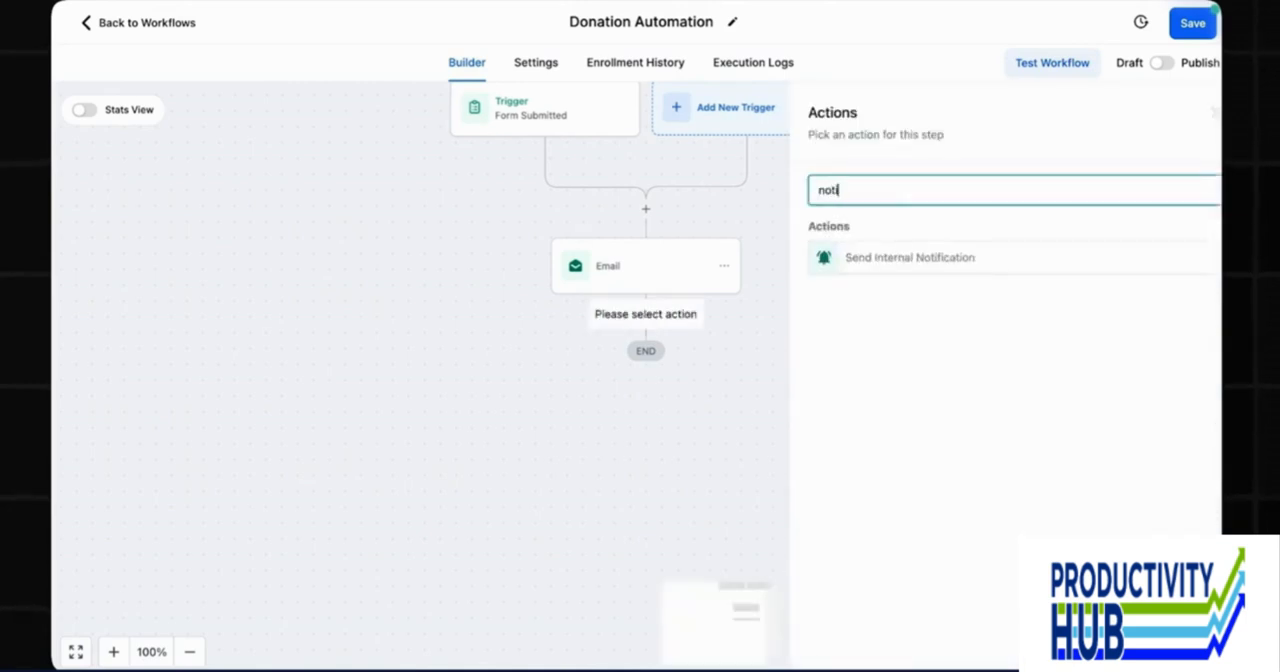
{"action": "left_click", "coordinate": [877, 262]}
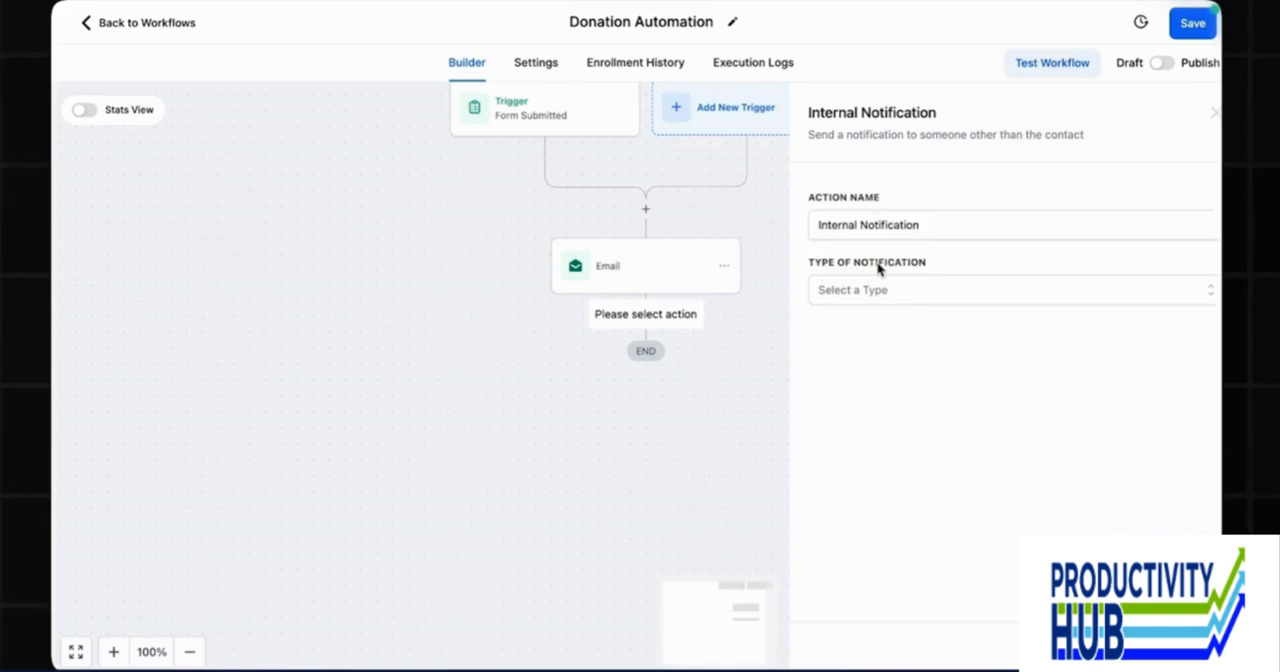
{"action": "left_click", "coordinate": [876, 290]}
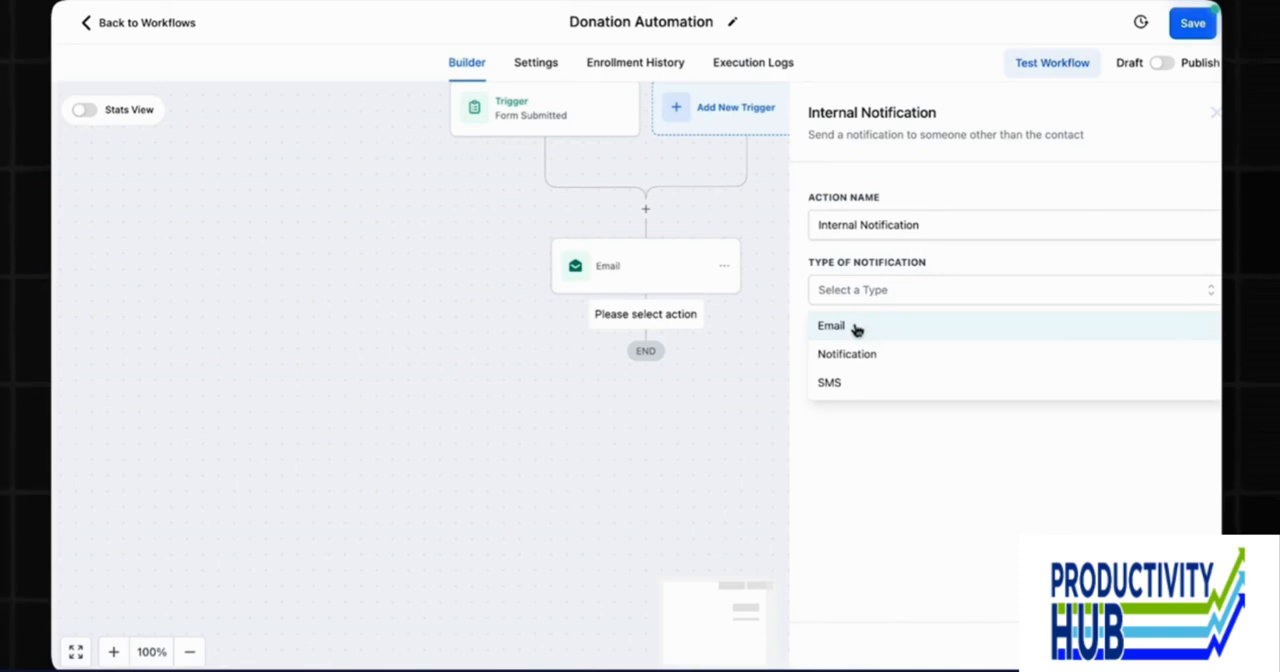
{"action": "left_click", "coordinate": [855, 329]}
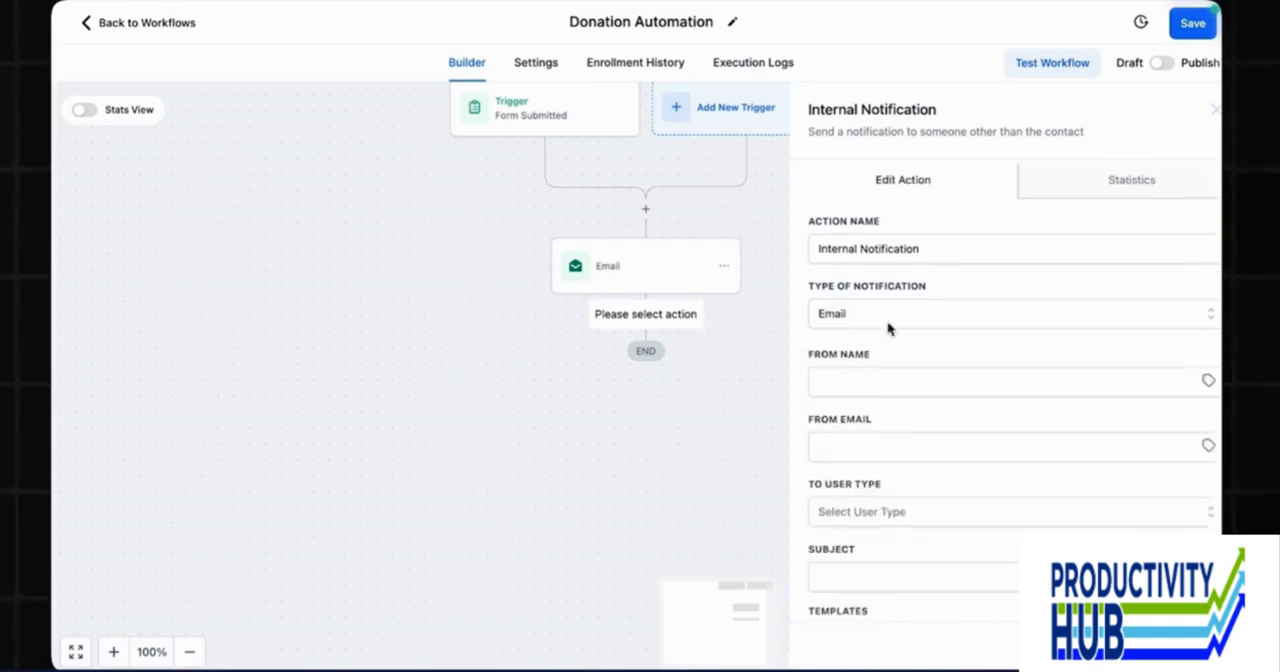
Set the notification's From Name to {{location.name}} and its From Email to {{location.email}}.
{"action": "scroll", "coordinate": [888, 329], "scroll_direction": "down", "scroll_amount": 1}
{"action": "left_click", "coordinate": [866, 318]}
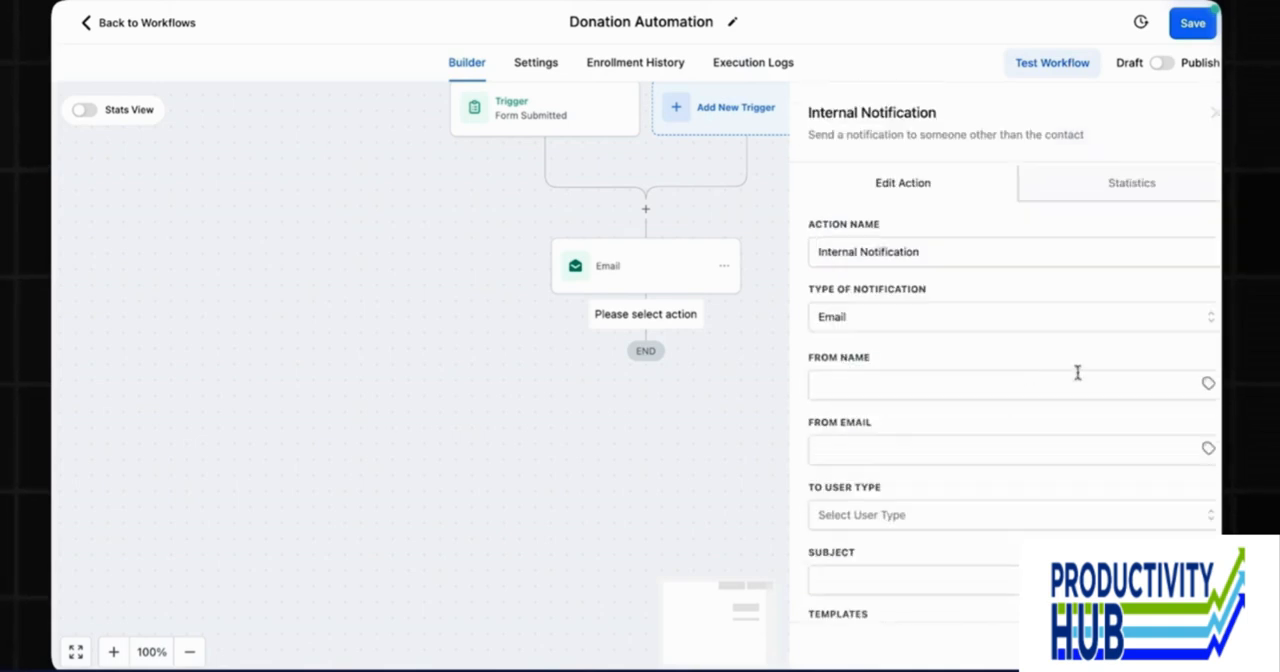
{"action": "scroll", "coordinate": [1000, 340], "scroll_direction": "down", "scroll_amount": 1}
{"action": "left_click", "coordinate": [867, 324]}
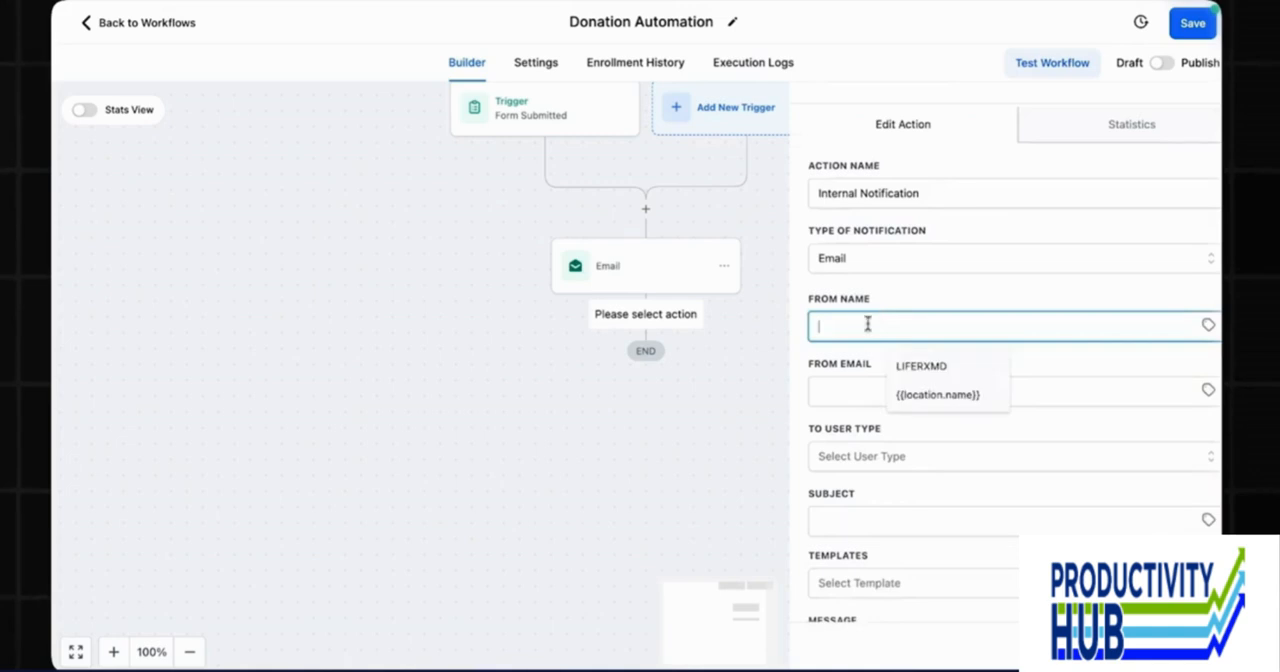
{"action": "left_click", "coordinate": [938, 394]}
{"action": "left_click", "coordinate": [900, 391]}
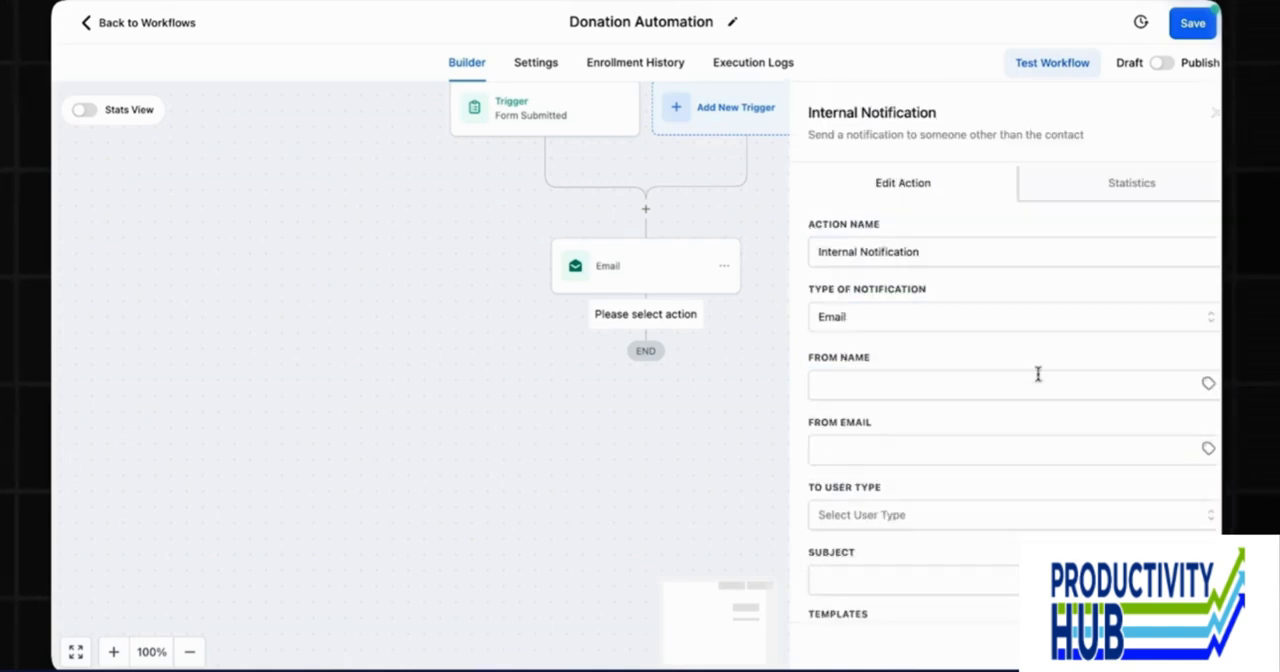
{"action": "scroll", "coordinate": [888, 328], "scroll_direction": "down", "scroll_amount": 1}
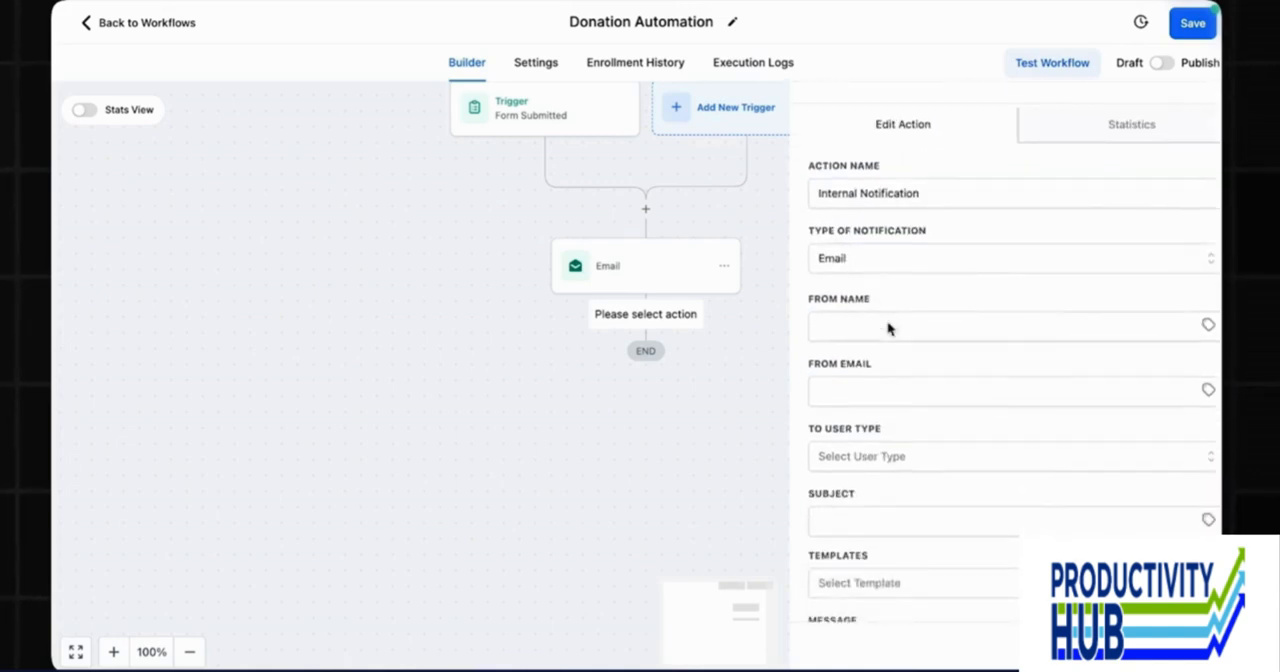
{"action": "left_click", "coordinate": [866, 317]}
{"action": "left_click", "coordinate": [914, 391]}
{"action": "left_click", "coordinate": [900, 394]}
{"action": "left_click", "coordinate": [921, 428]}
Set the notification's recipient user type to All Users.
{"action": "scroll", "coordinate": [921, 427], "scroll_direction": "down", "scroll_amount": 1}
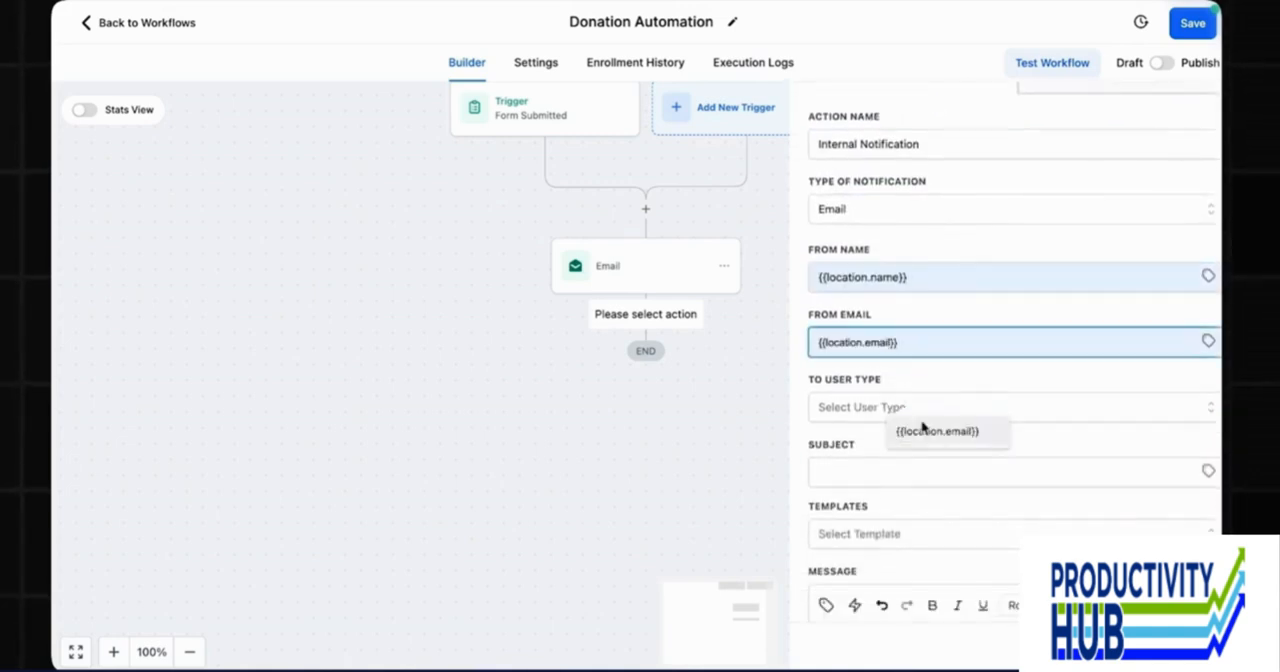
{"action": "left_click", "coordinate": [905, 414]}
{"action": "left_click", "coordinate": [895, 443]}
Set the notification's subject to "A new donation has just come in from {{contact.first_name}}", using the contact's First Name custom value.
{"action": "scroll", "coordinate": [885, 430], "scroll_direction": "down", "scroll_amount": 1}
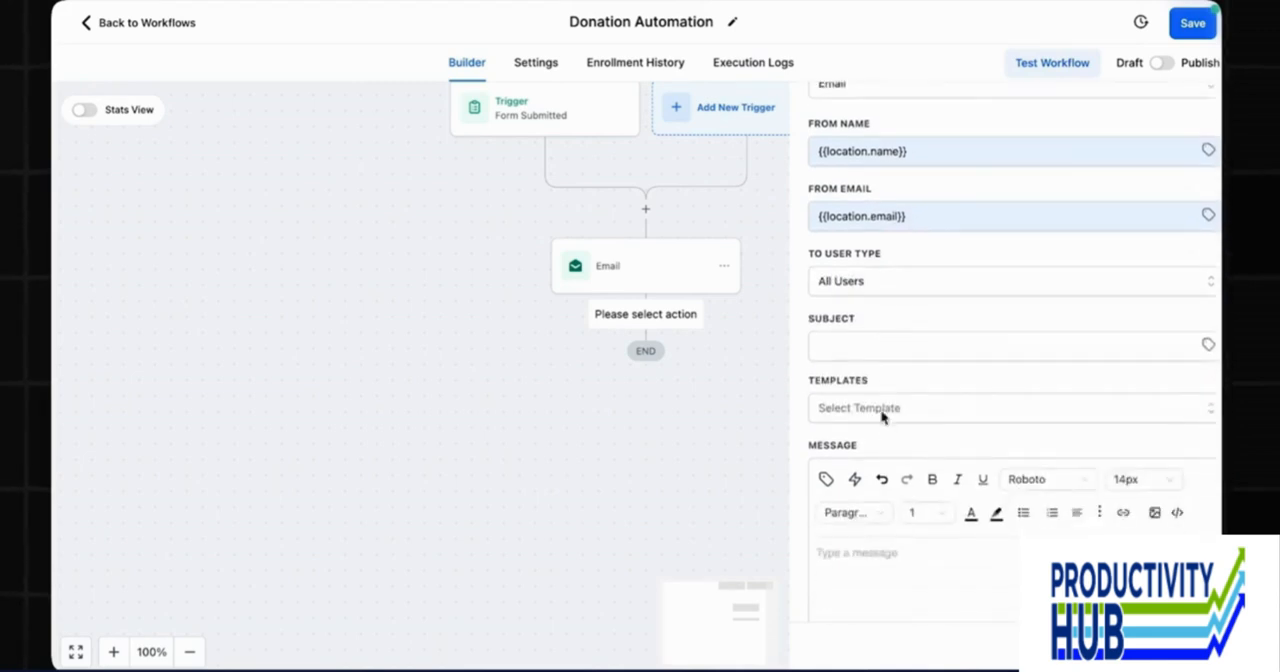
{"action": "left_click", "coordinate": [864, 343]}
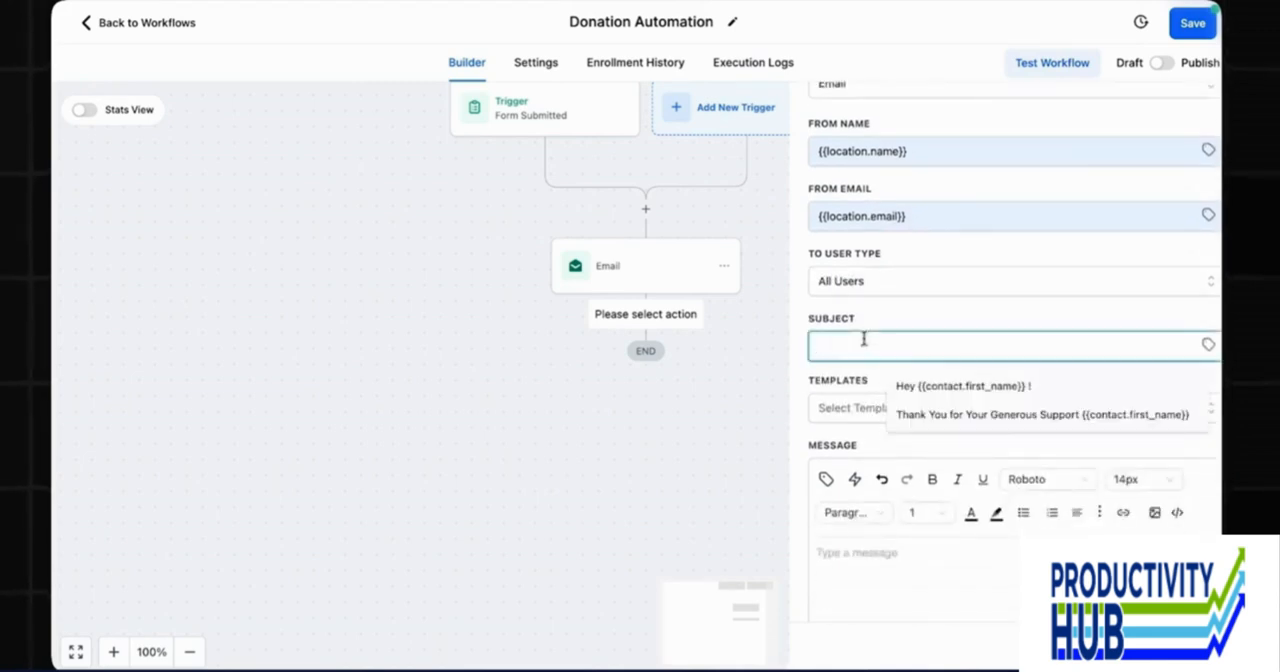
{"action": "type", "text": "A new donation "}
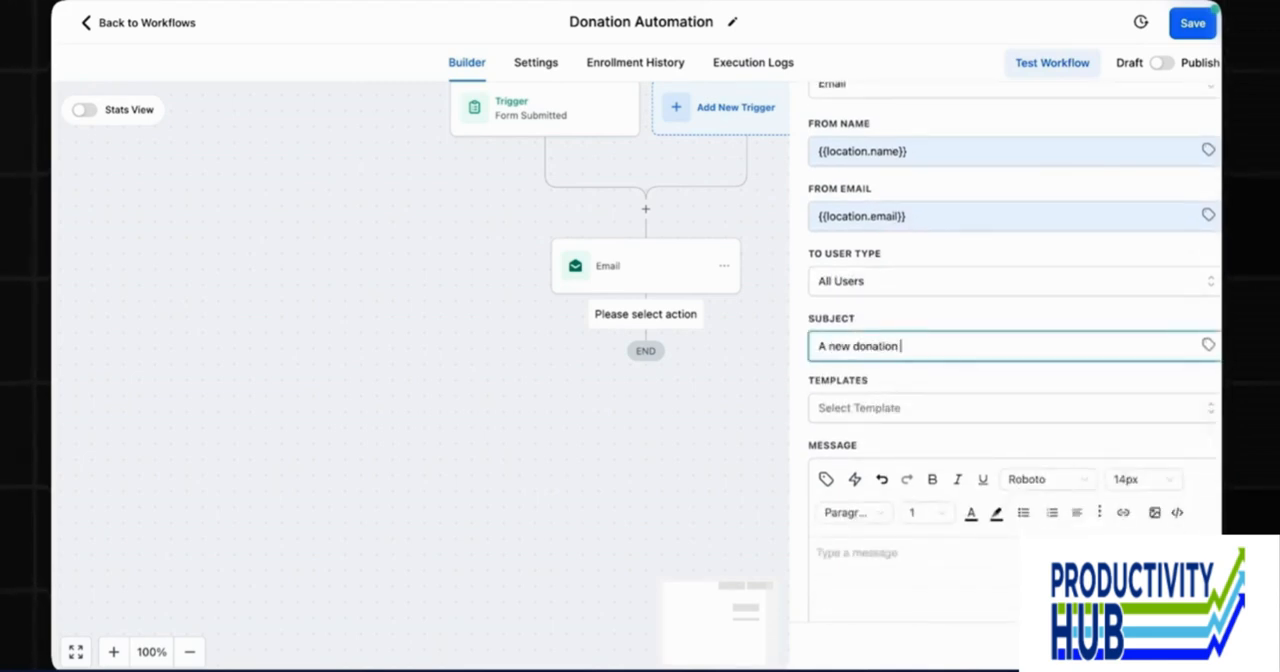
{"action": "type", "text": "has just come in f"}
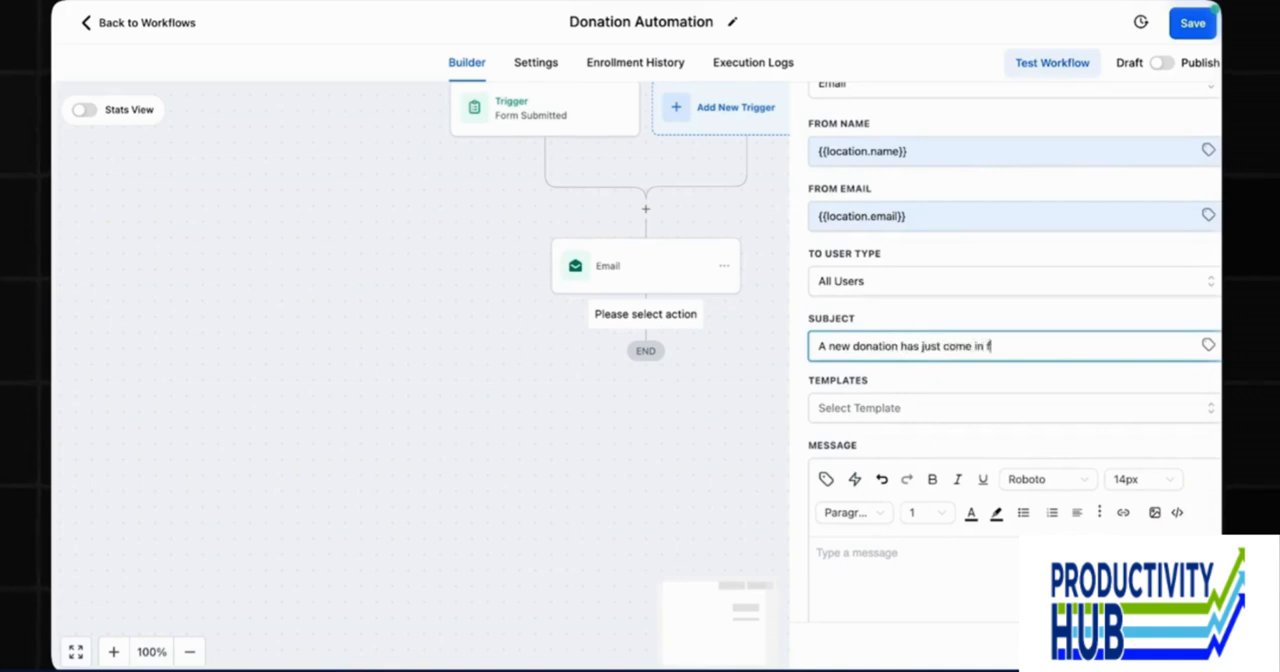
{"action": "type", "text": "rom"}
{"action": "left_click", "coordinate": [1208, 345]}
{"action": "left_click", "coordinate": [1160, 397]}
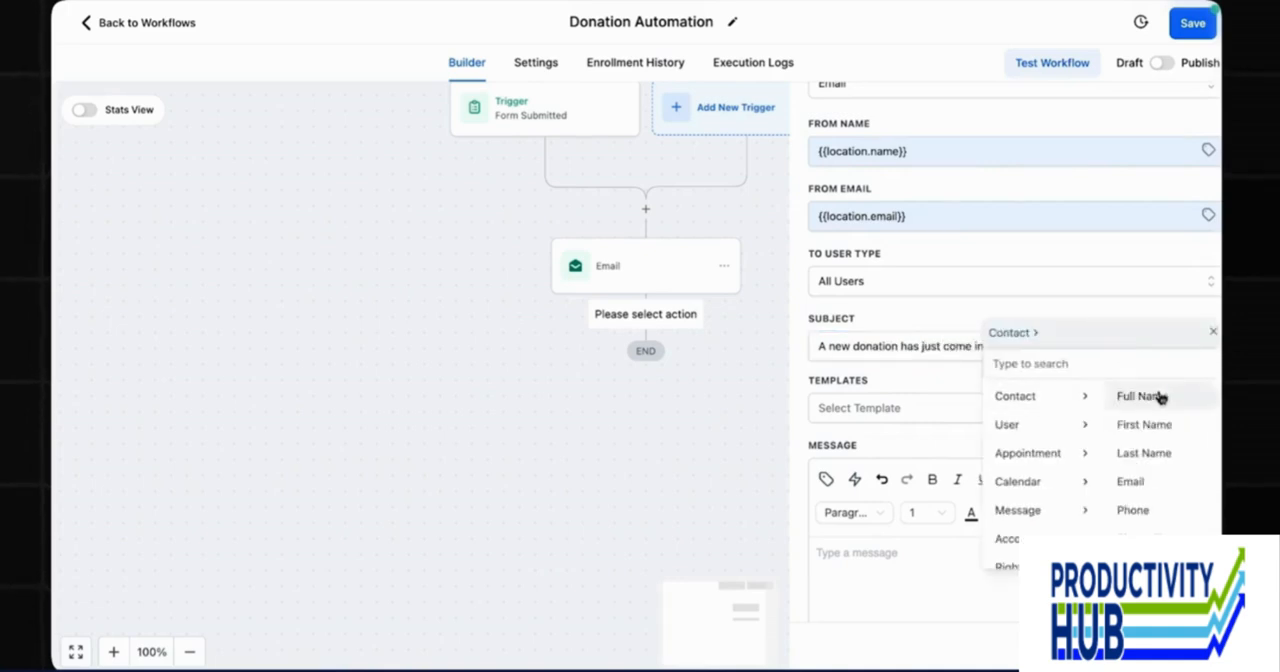
{"action": "left_click", "coordinate": [1156, 425]}
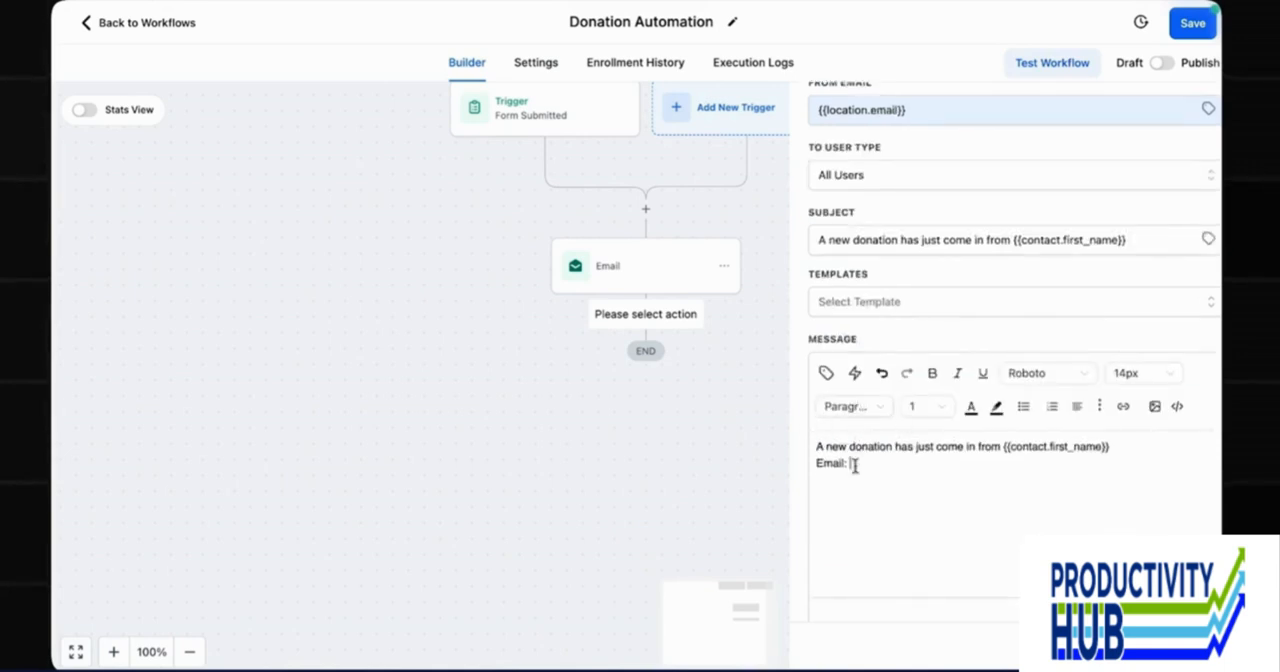
Insert the contact's email custom value after "Email:" in the notification message and save the action.
{"action": "left_click", "coordinate": [828, 376]}
{"action": "left_click", "coordinate": [892, 100]}
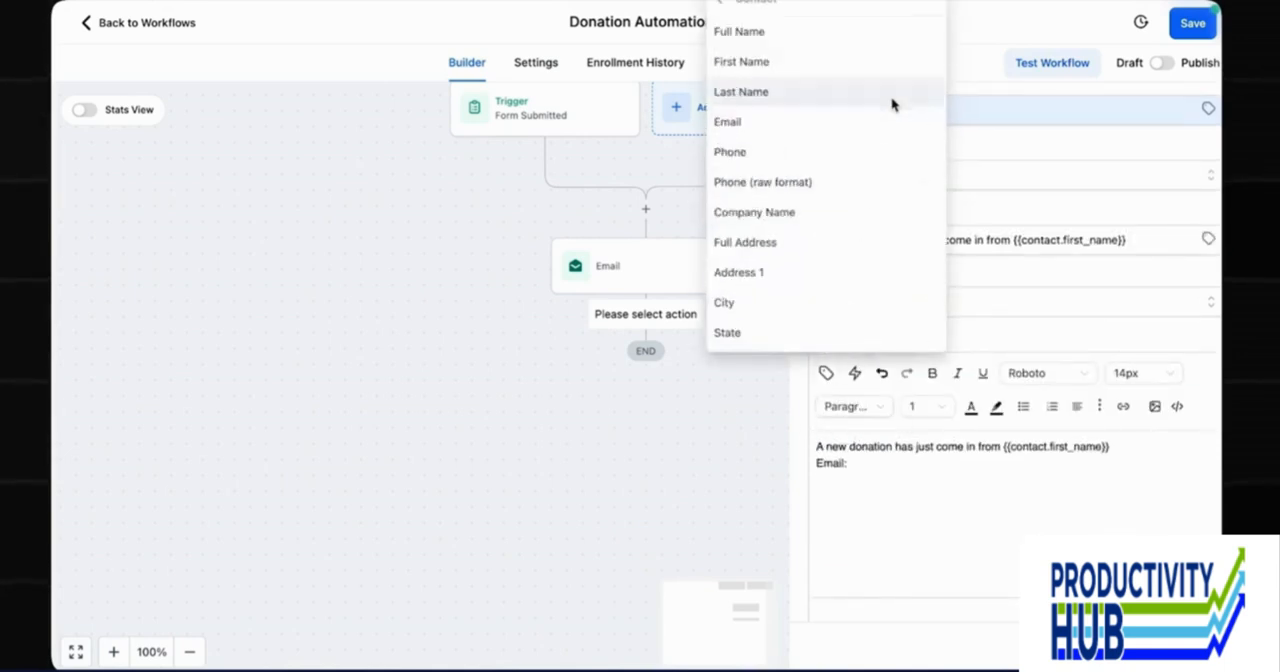
{"action": "left_click", "coordinate": [860, 121]}
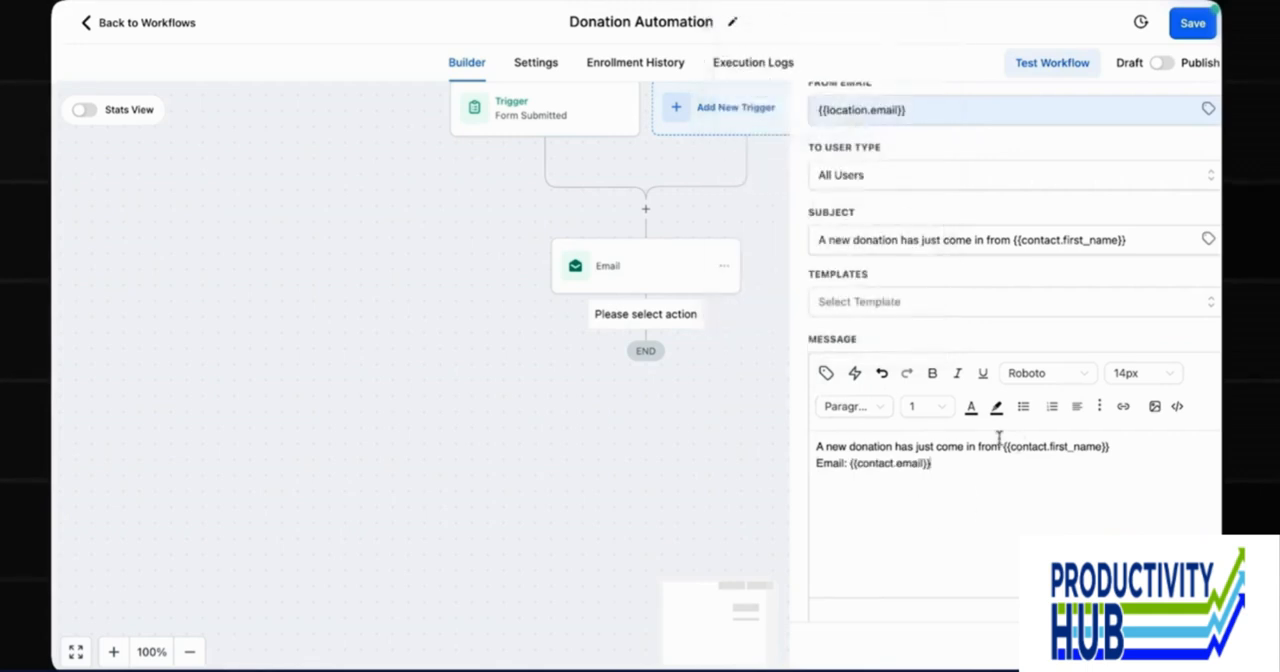
{"action": "scroll", "coordinate": [1103, 512], "scroll_direction": "up", "scroll_amount": 1}
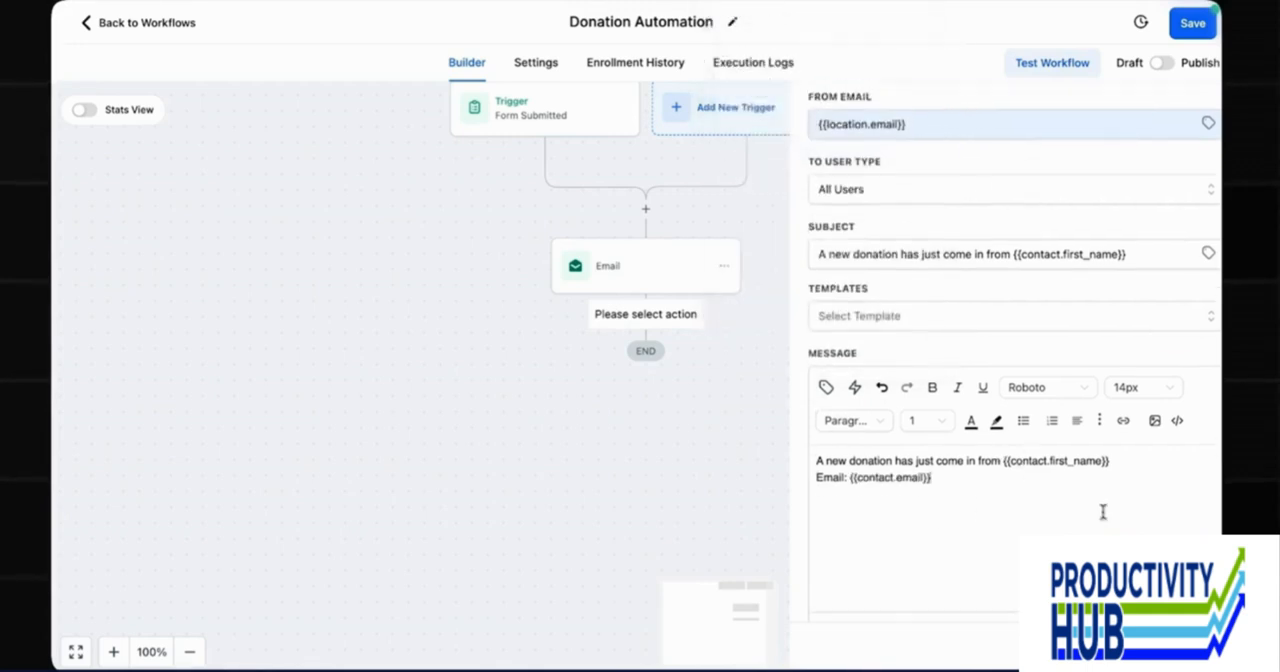
{"action": "left_click", "coordinate": [1165, 645]}
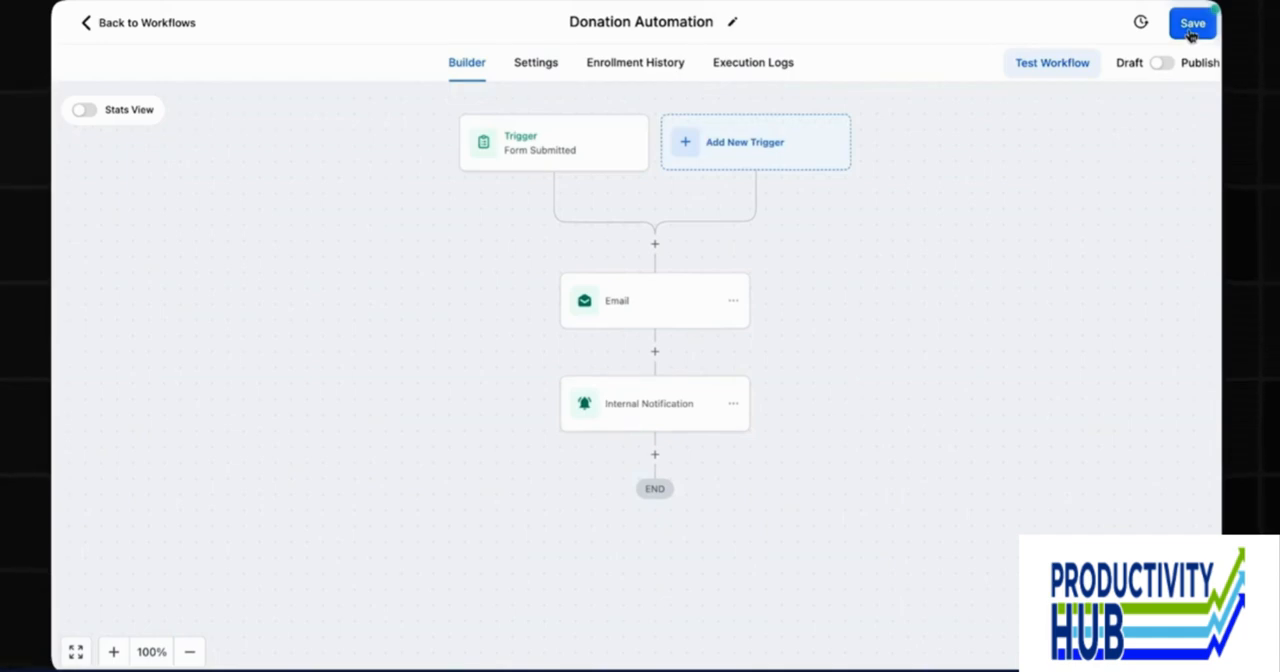
{"action": "left_click", "coordinate": [655, 454]}
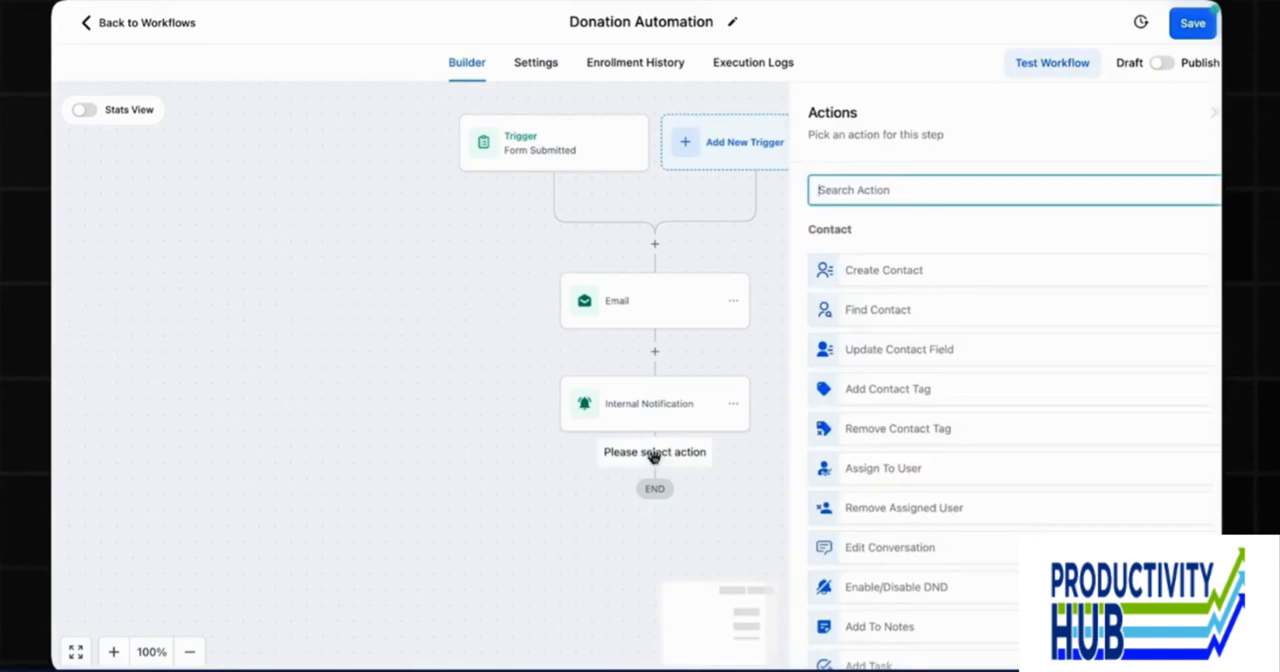
{"action": "type", "text": "s"}
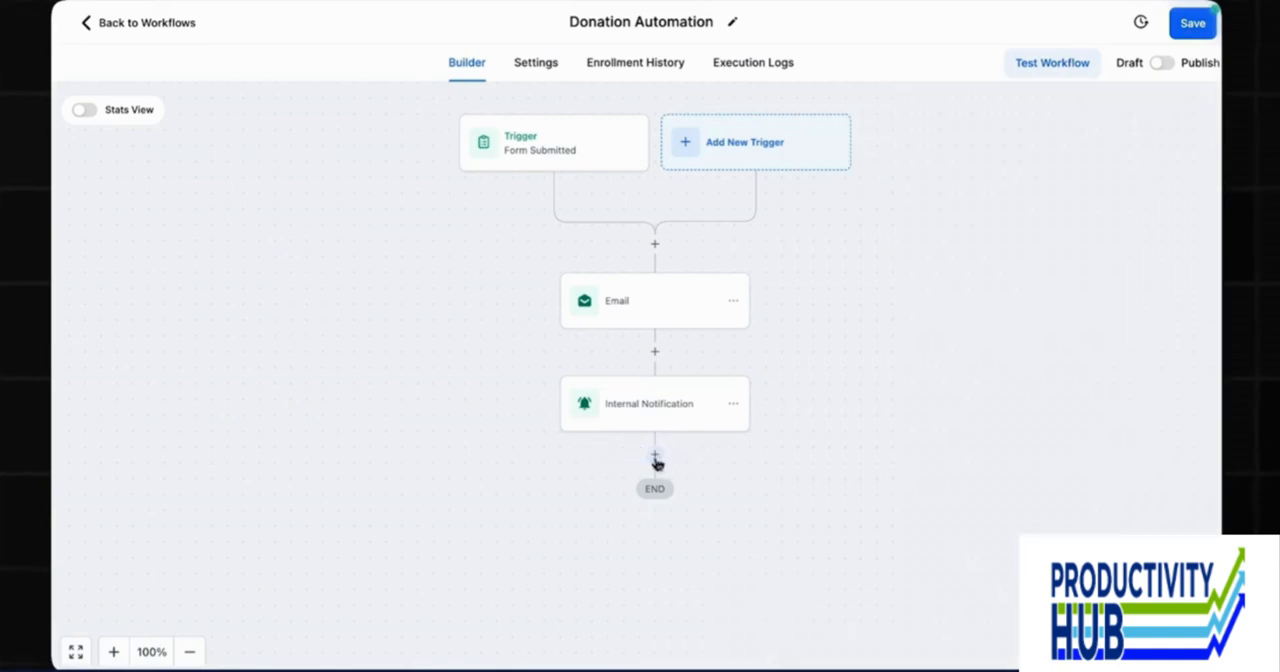
{"action": "left_click", "coordinate": [655, 457]}
{"action": "type", "text": "she"}
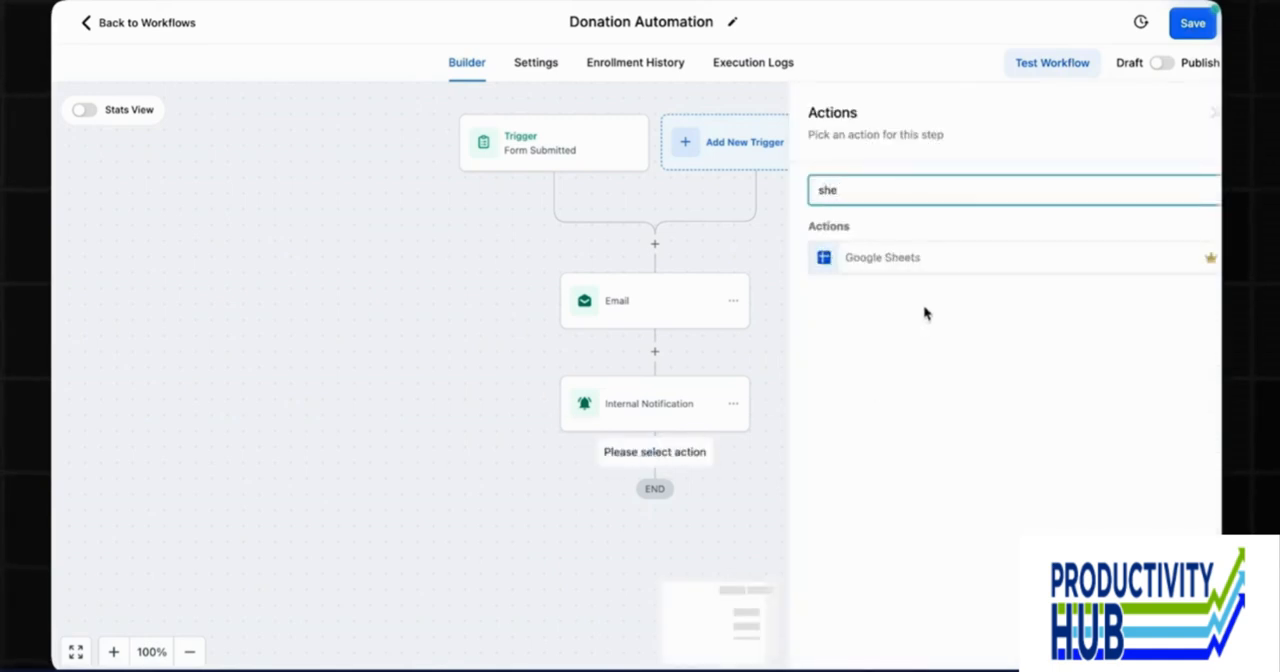
{"action": "left_click", "coordinate": [892, 264]}
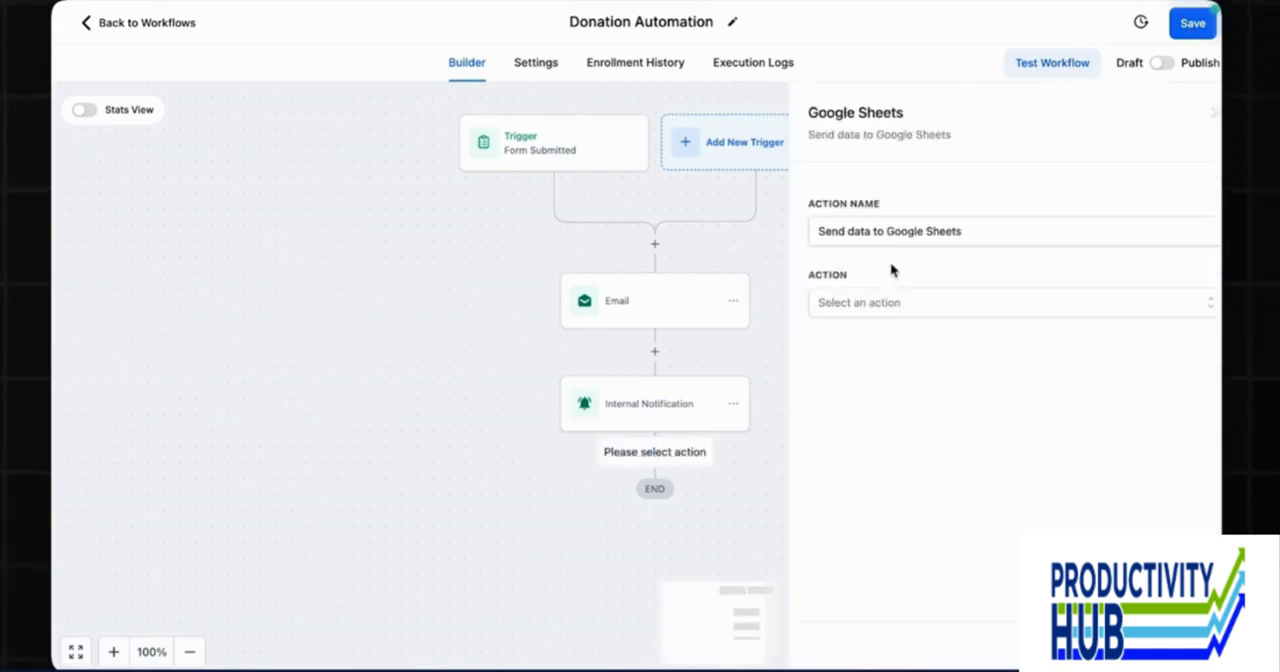
{"action": "left_click", "coordinate": [893, 304]}
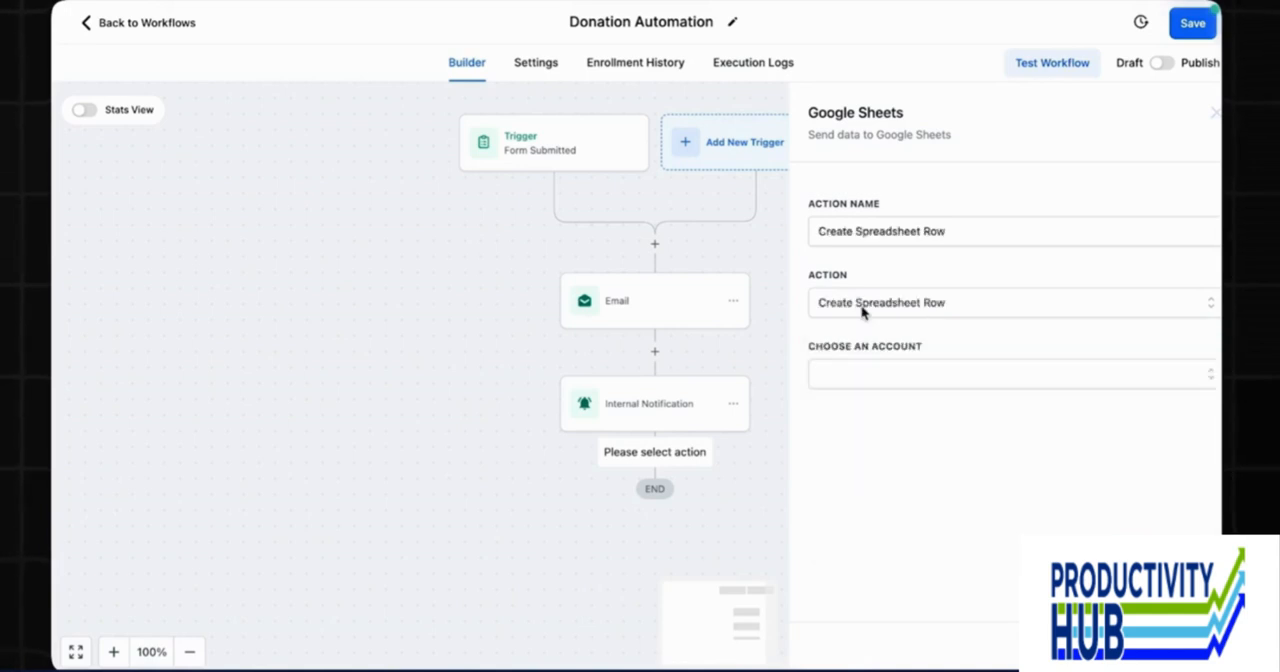
{"action": "left_click", "coordinate": [862, 312]}
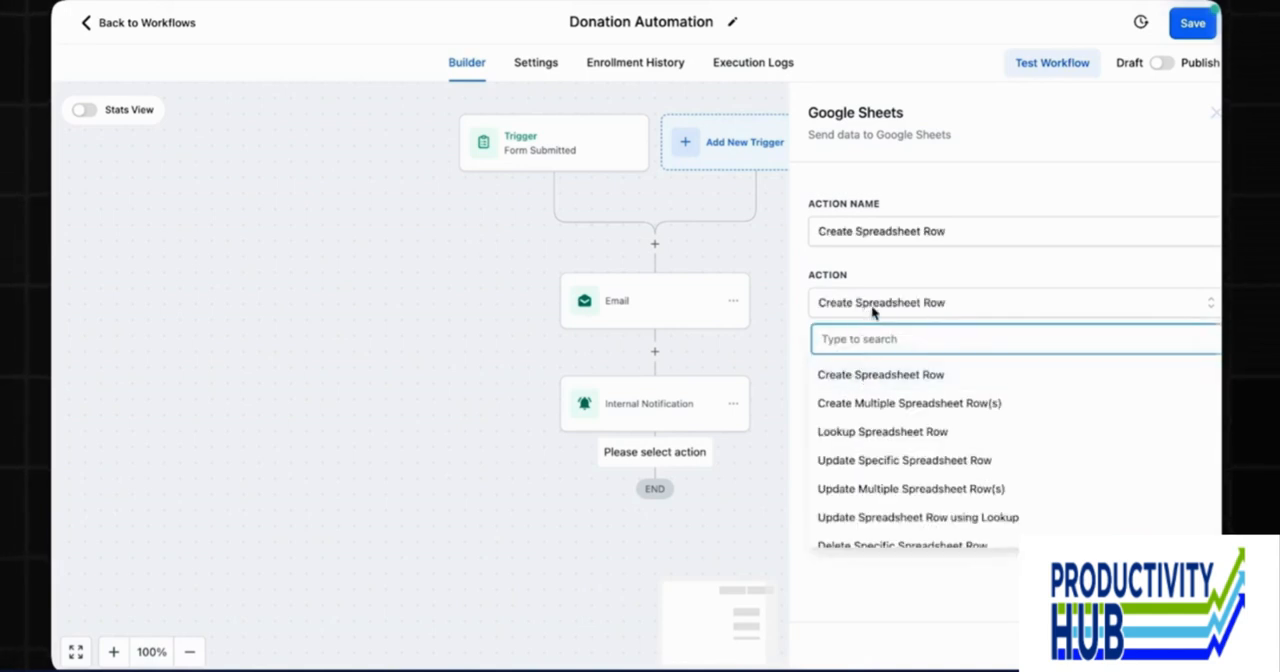
{"action": "left_click", "coordinate": [871, 310]}
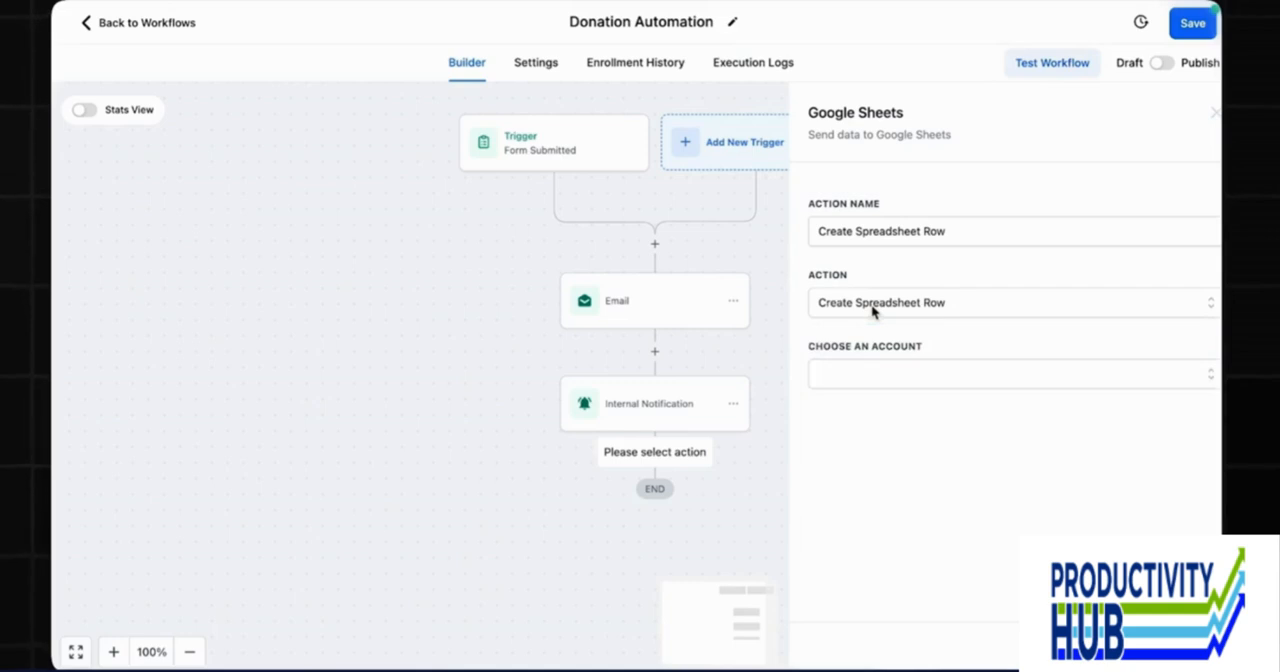
{"action": "left_click", "coordinate": [1214, 113]}
{"action": "left_click", "coordinate": [1210, 113]}
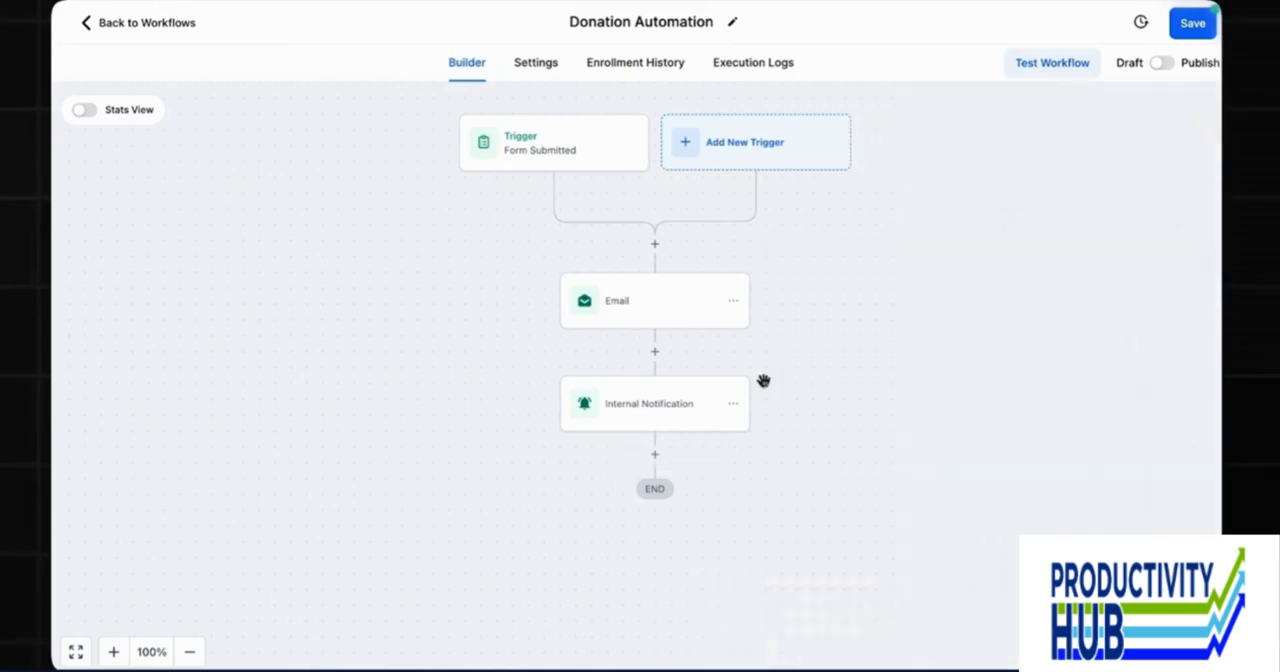
Switch the Donation Automation workflow from Draft to Publish and save it.
{"action": "left_click", "coordinate": [1162, 63]}
{"action": "left_click", "coordinate": [1195, 28]}
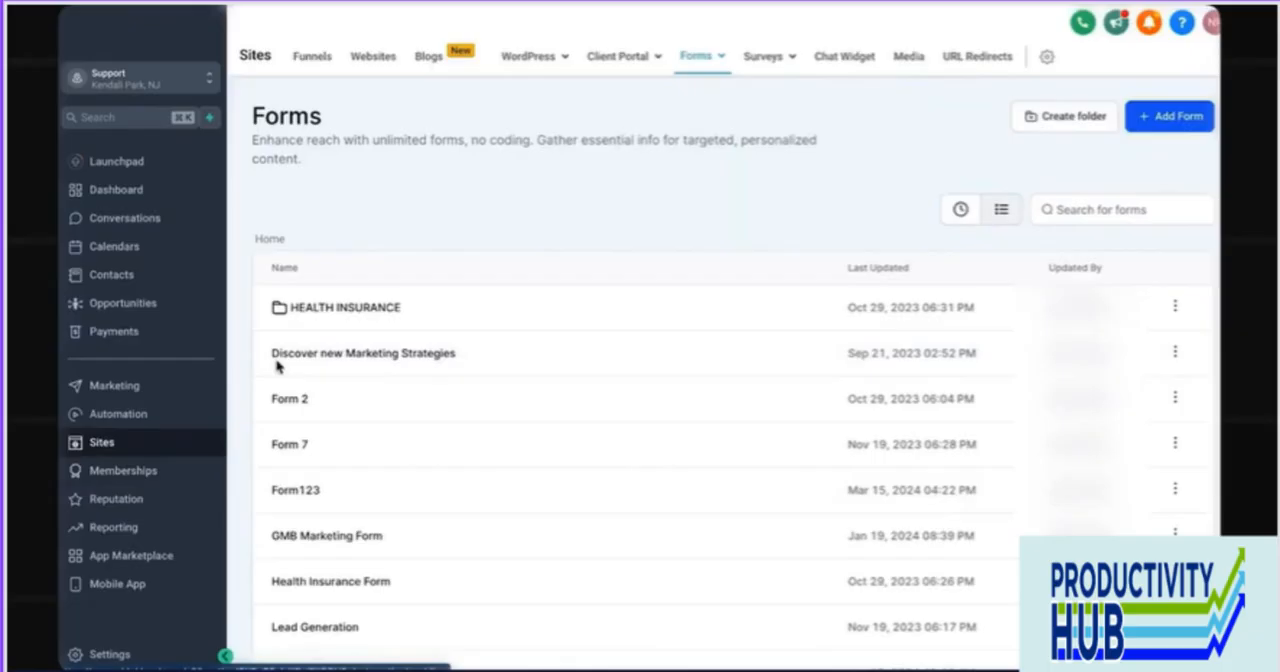